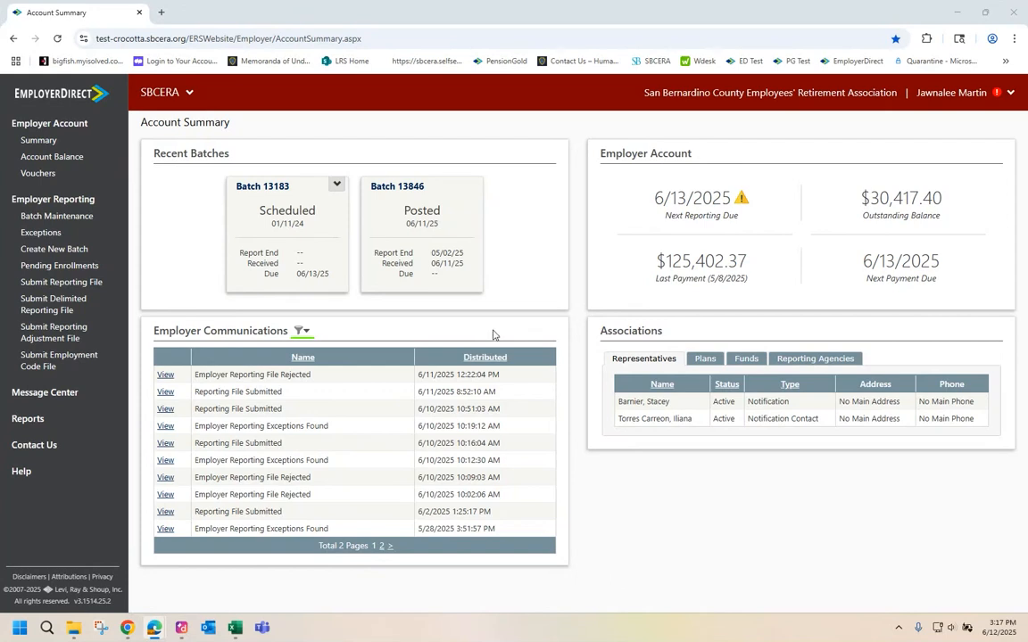
Open scheduled batch 13183 and choose Copy Prior Detail to start a new batch.
{"action": "left_click", "coordinate": [310, 257]}
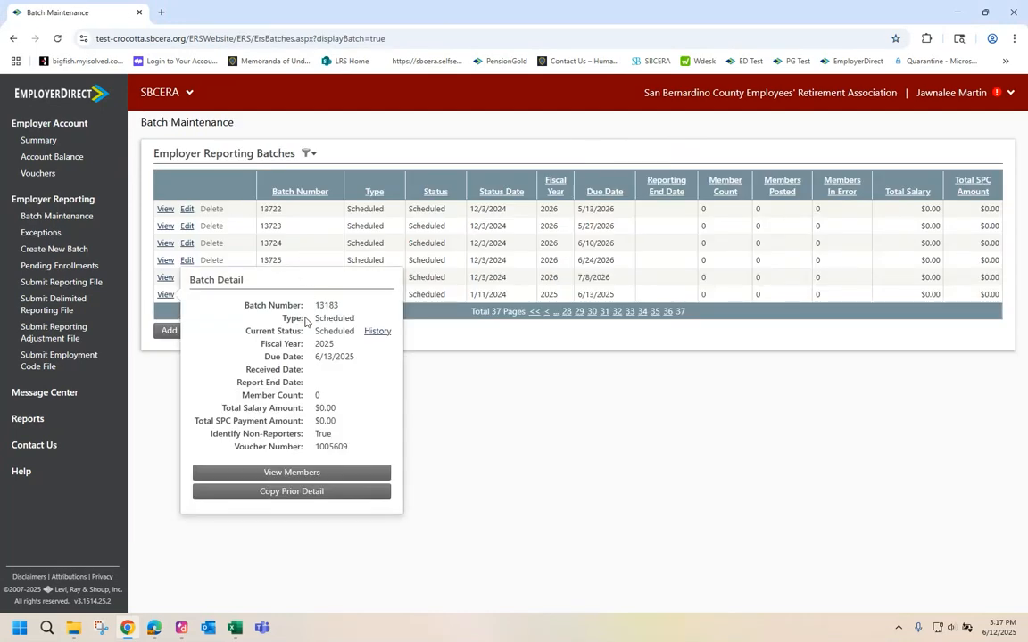
{"action": "left_click", "coordinate": [286, 504]}
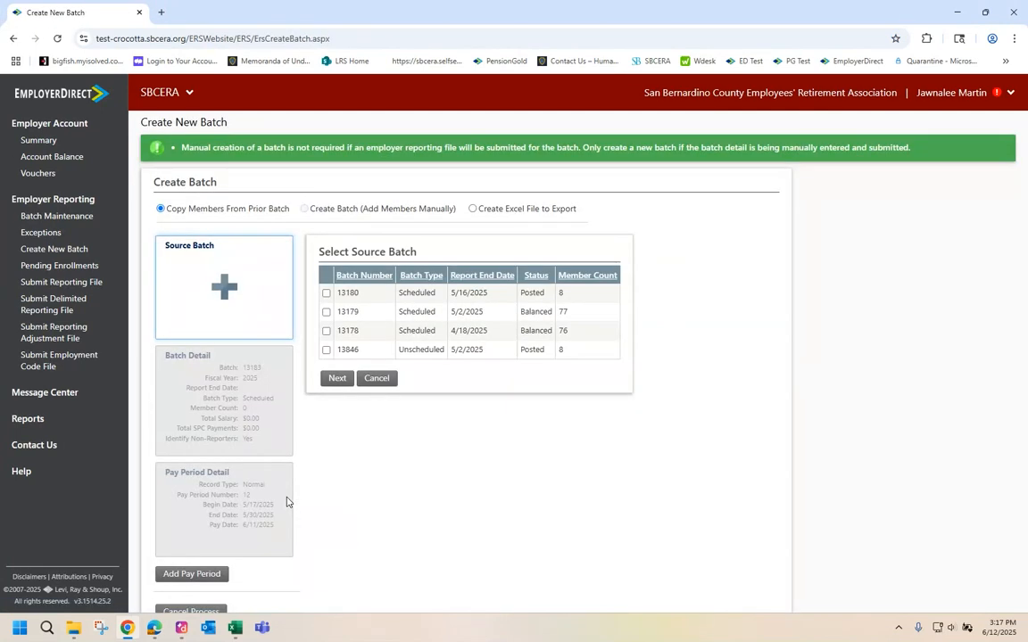
Choose Create Excel File to Export with batch 13180 as the source batch.
{"action": "left_click", "coordinate": [472, 210]}
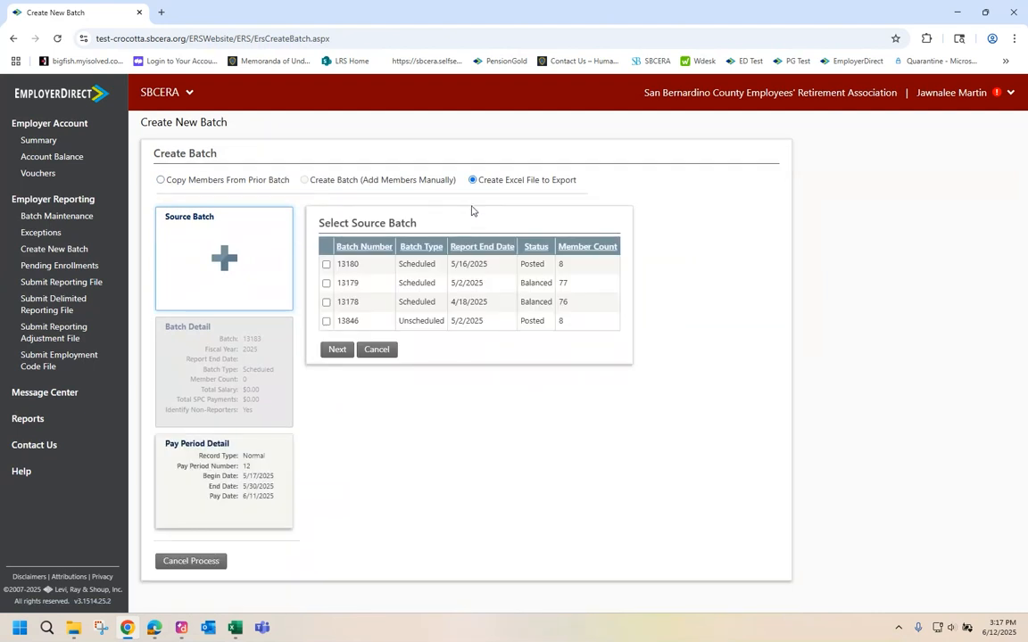
{"action": "left_click", "coordinate": [325, 265]}
{"action": "left_click", "coordinate": [339, 351]}
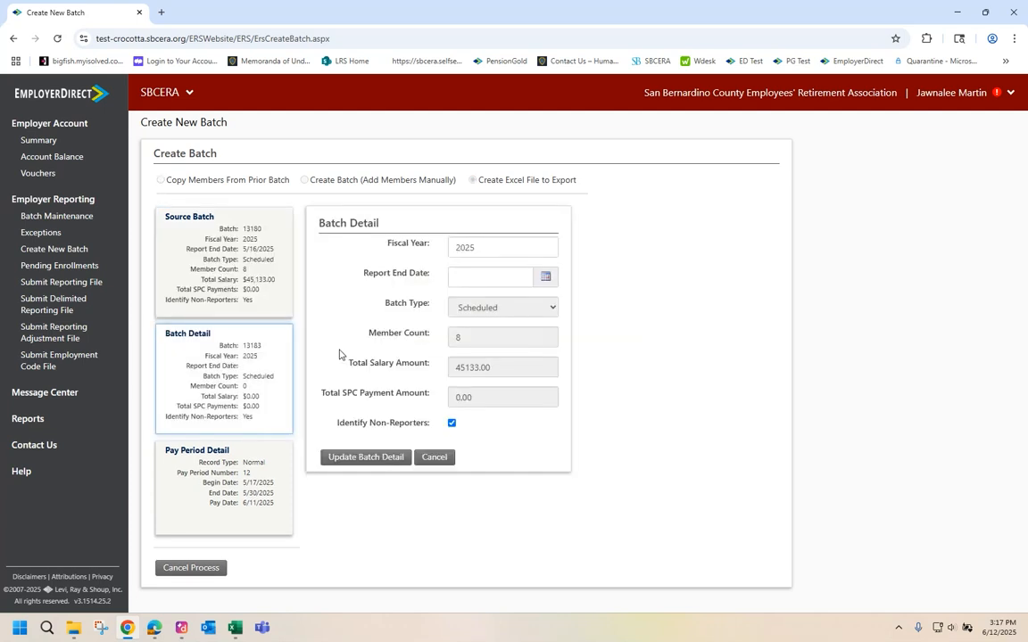
Set Report End Date 5/30/2025, update the batch detail and create the Excel export.
{"action": "left_click", "coordinate": [478, 278]}
{"action": "type", "text": "5/30/2025"}
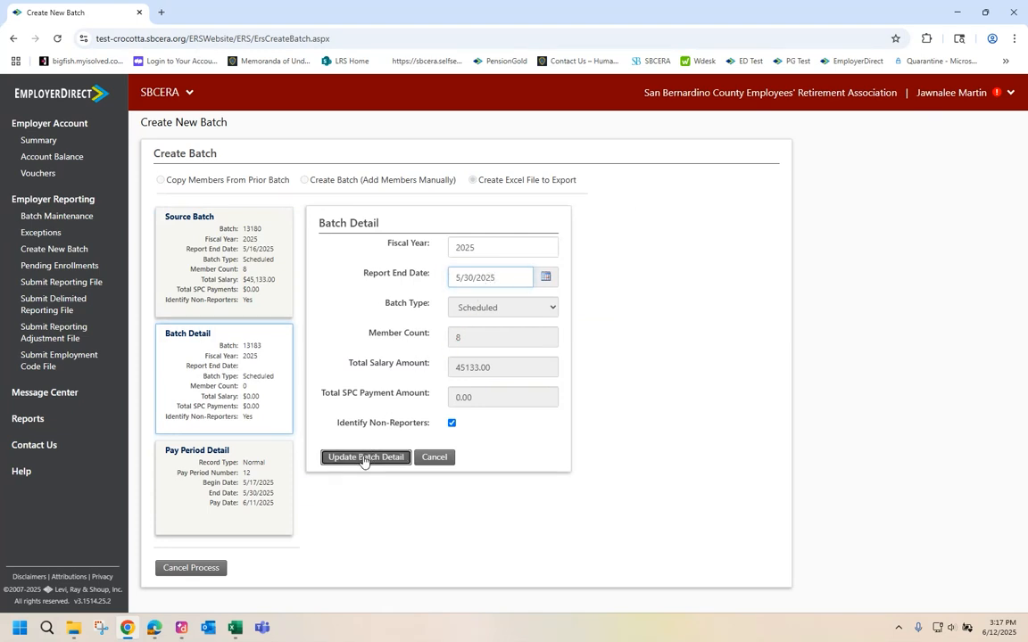
{"action": "left_click", "coordinate": [364, 458]}
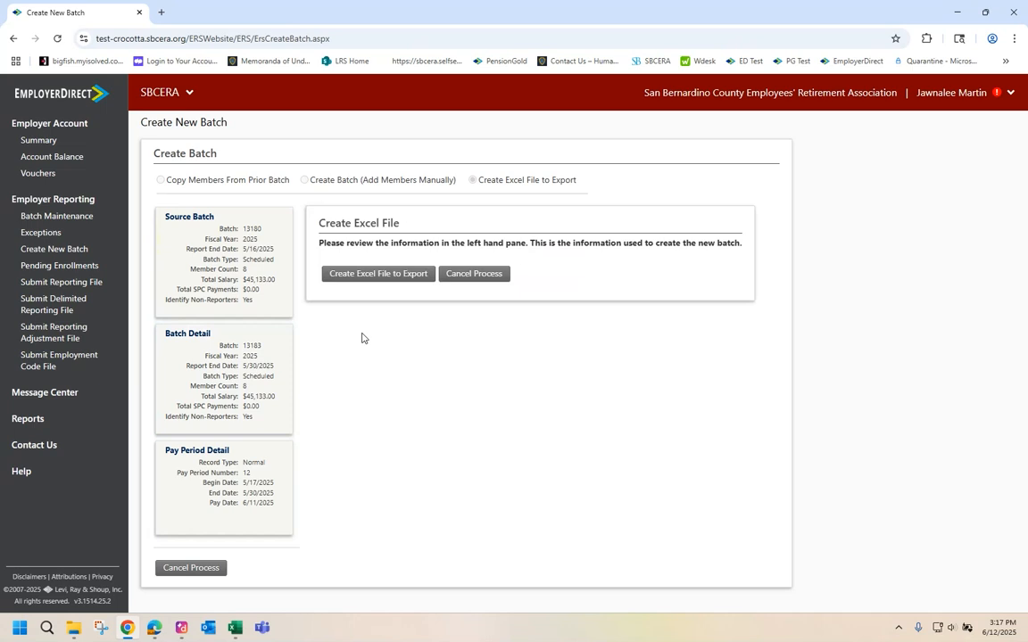
{"action": "left_click", "coordinate": [345, 274]}
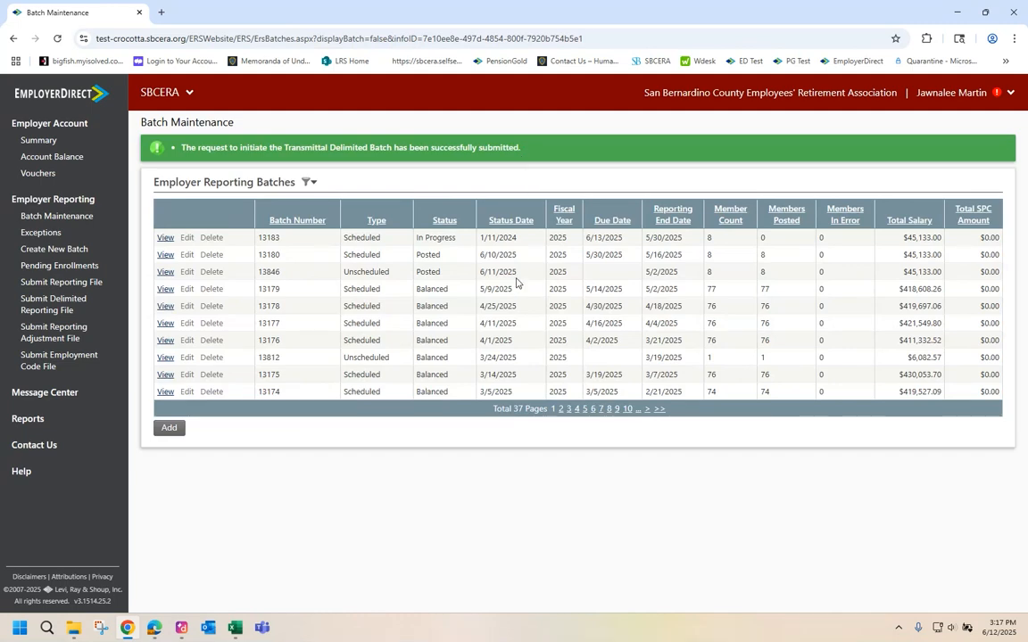
Download the latest Transmittal Delimited Batch report for 13183 from Reports and open it.
{"action": "left_click", "coordinate": [52, 425]}
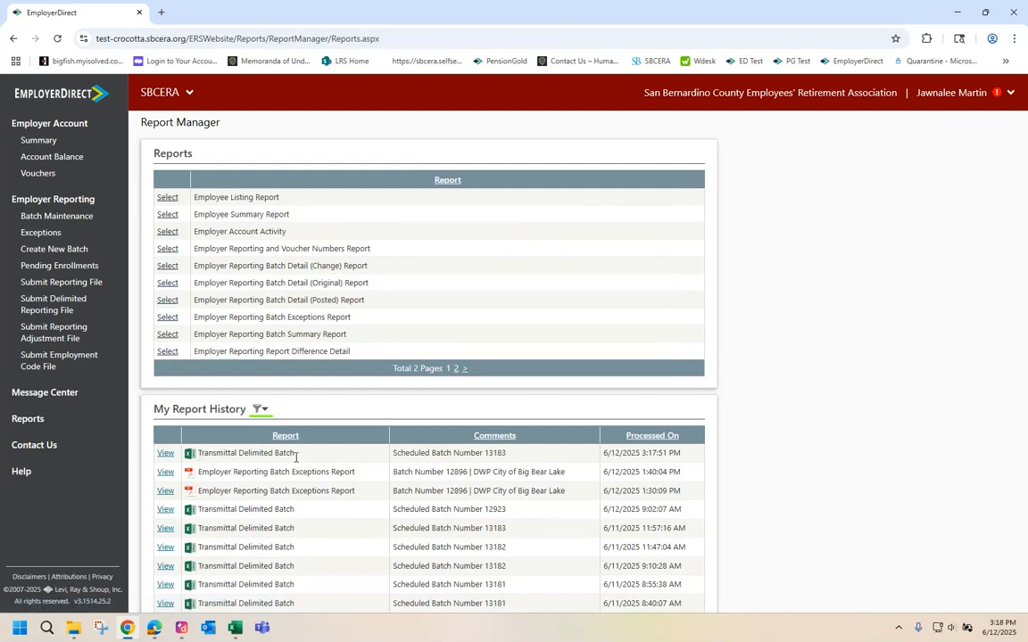
{"action": "left_click", "coordinate": [166, 455]}
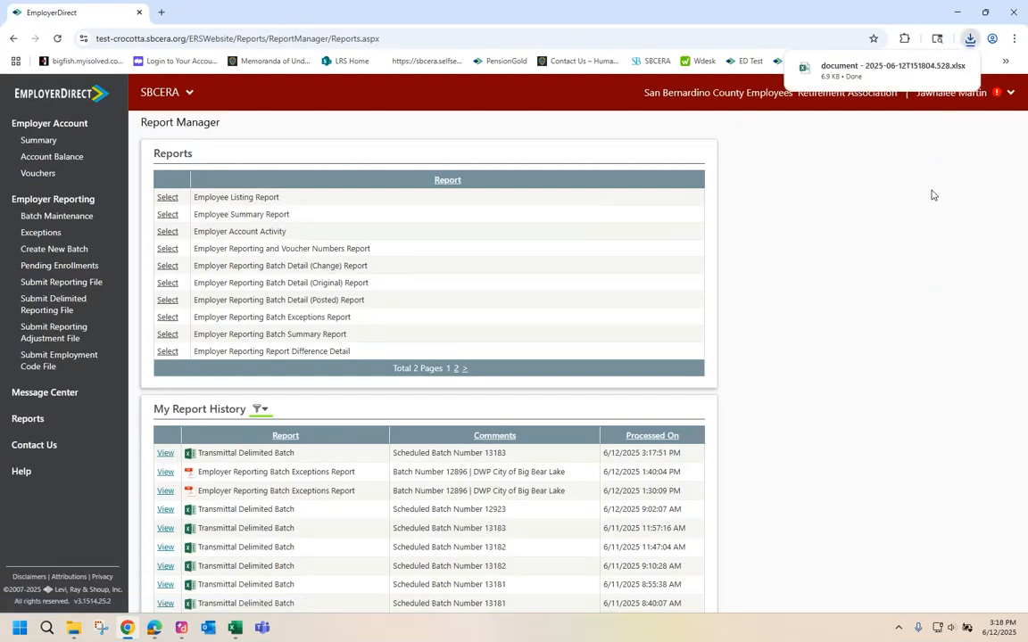
{"action": "left_click", "coordinate": [875, 68]}
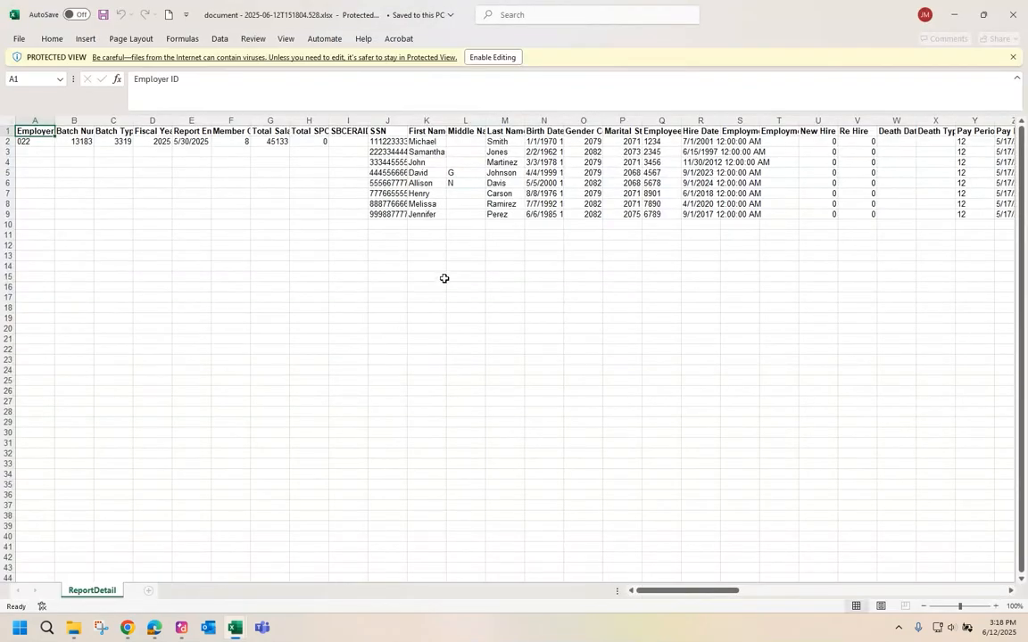
Enable editing on the downloaded ReportDetail spreadsheet.
{"action": "left_click", "coordinate": [498, 59]}
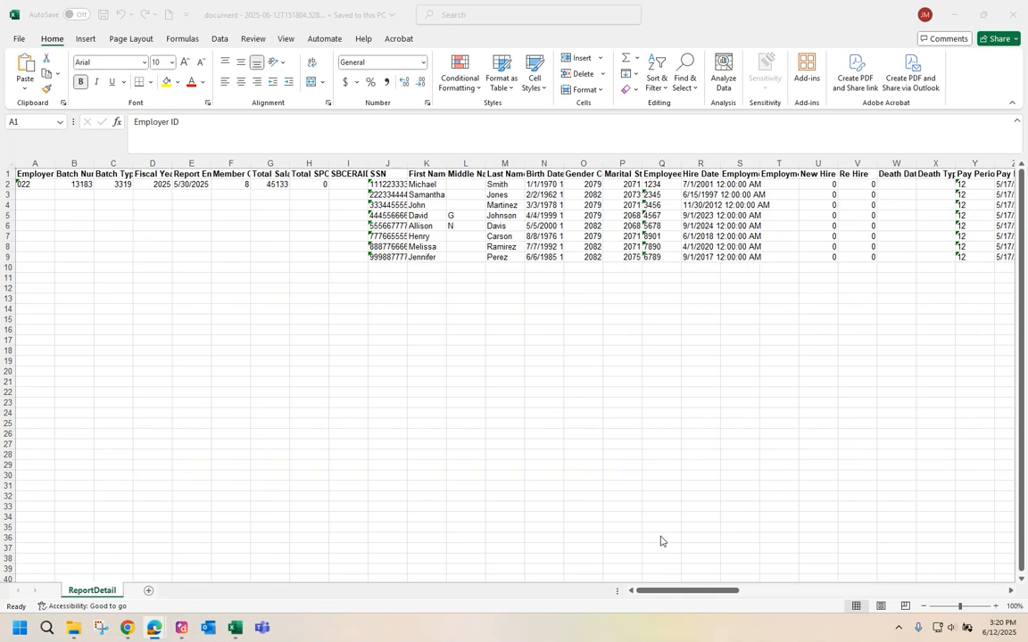
Scroll right to review the Salary Pay Item1, Hours1 and Salary Amount1 headings.
{"action": "left_click", "coordinate": [662, 592]}
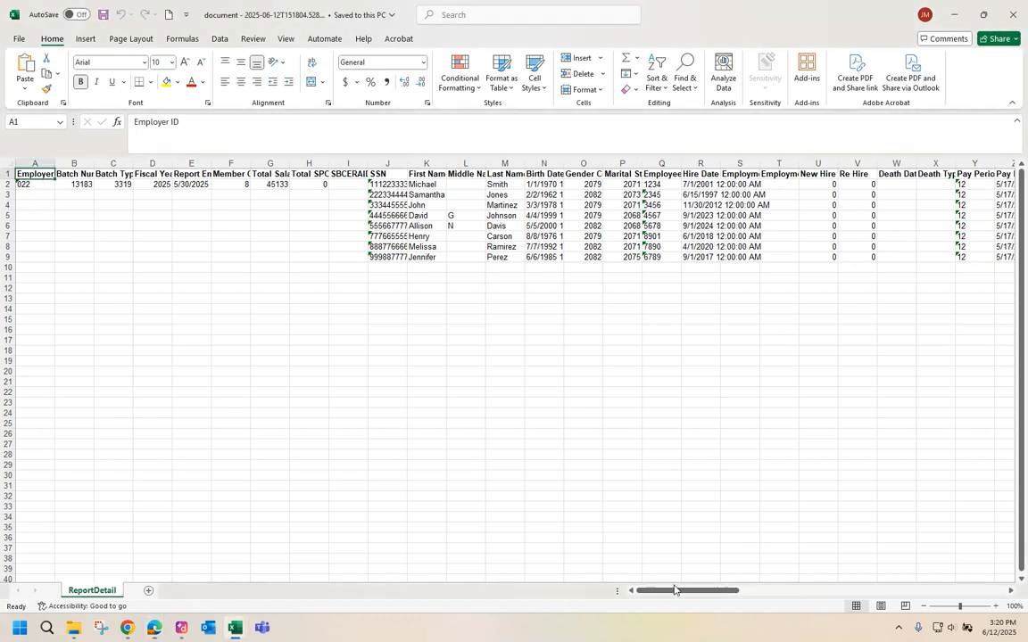
{"action": "left_click_drag", "start_coordinate": [674, 591], "coordinate": [770, 603]}
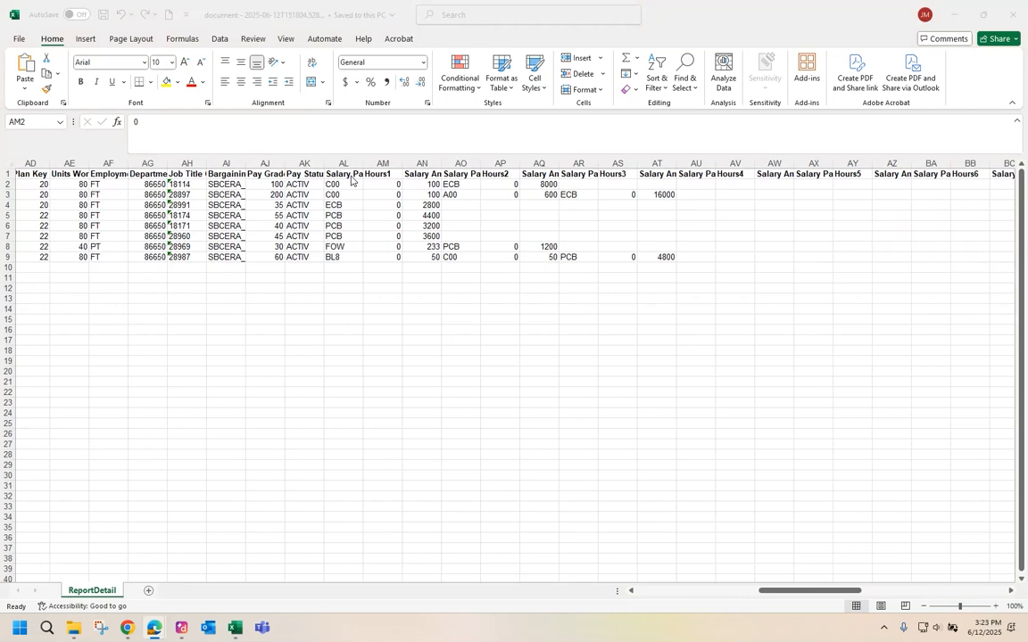
{"action": "left_click", "coordinate": [351, 181]}
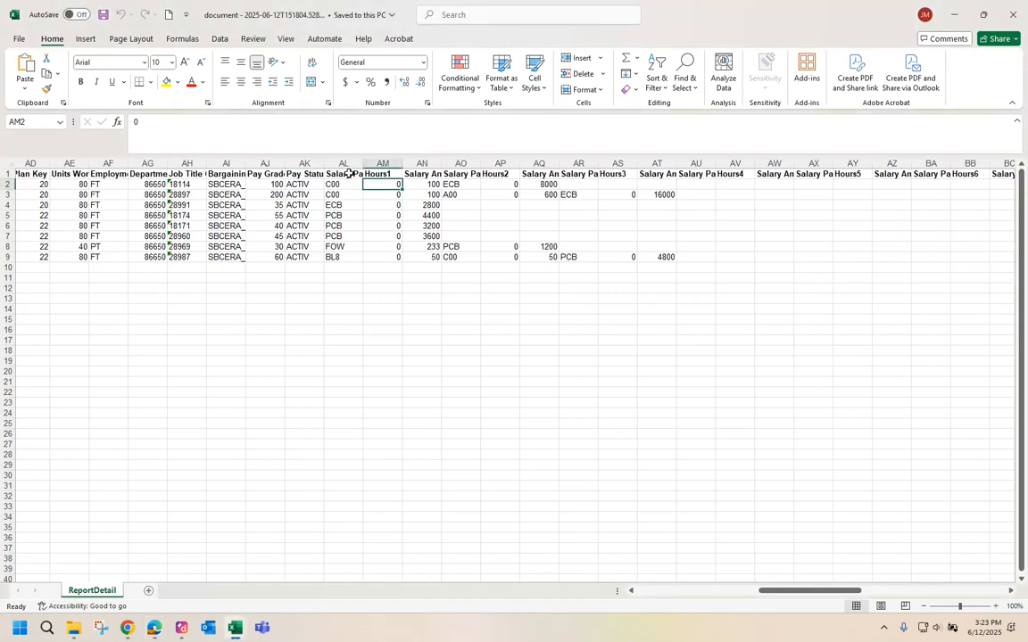
{"action": "left_click", "coordinate": [348, 174]}
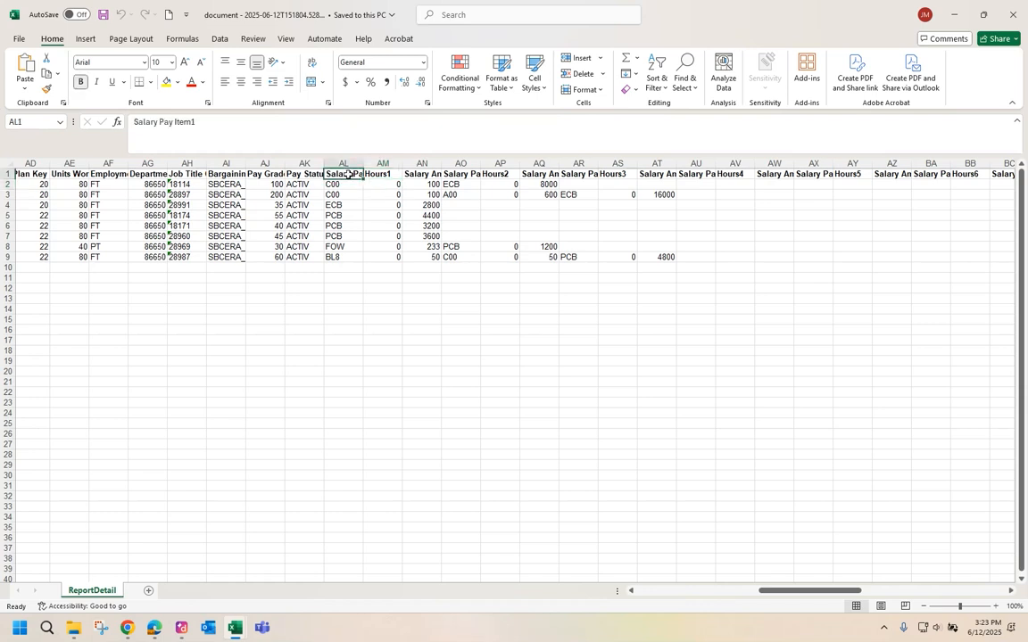
{"action": "left_click", "coordinate": [379, 174]}
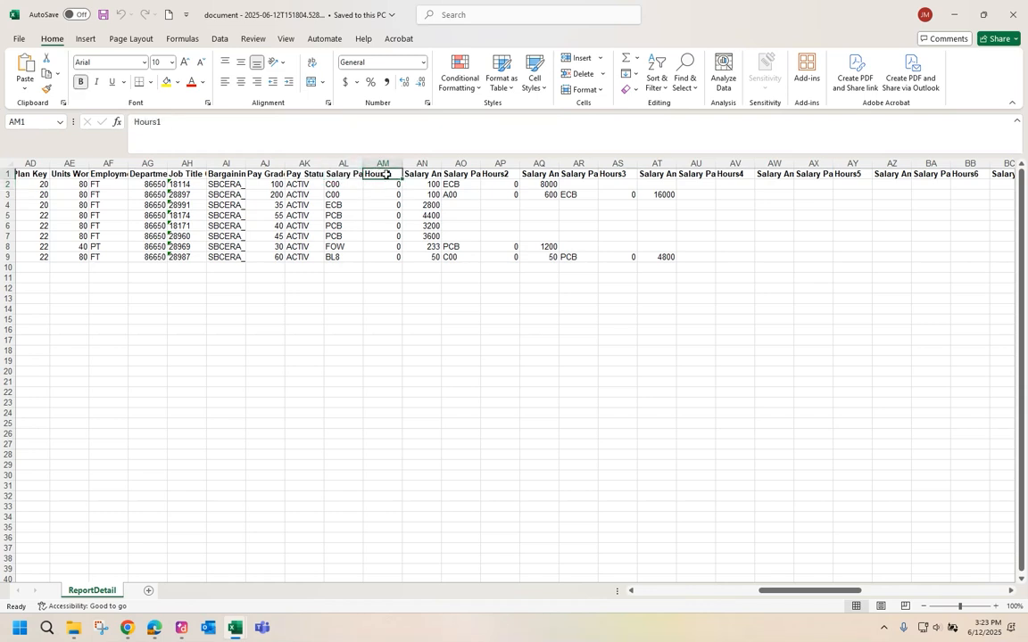
{"action": "left_click", "coordinate": [422, 174]}
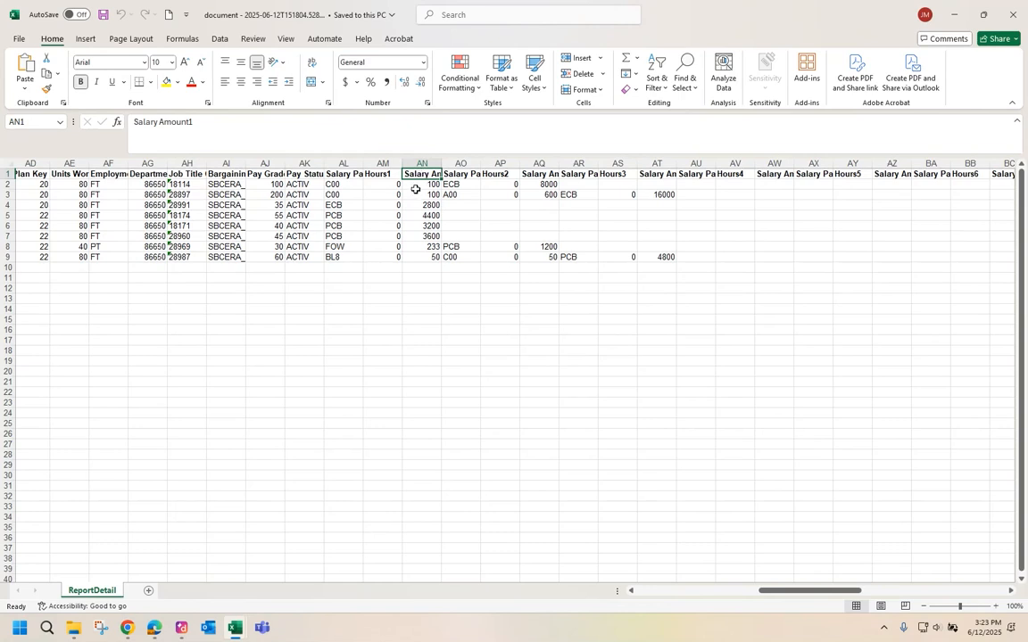
{"action": "left_click", "coordinate": [386, 178]}
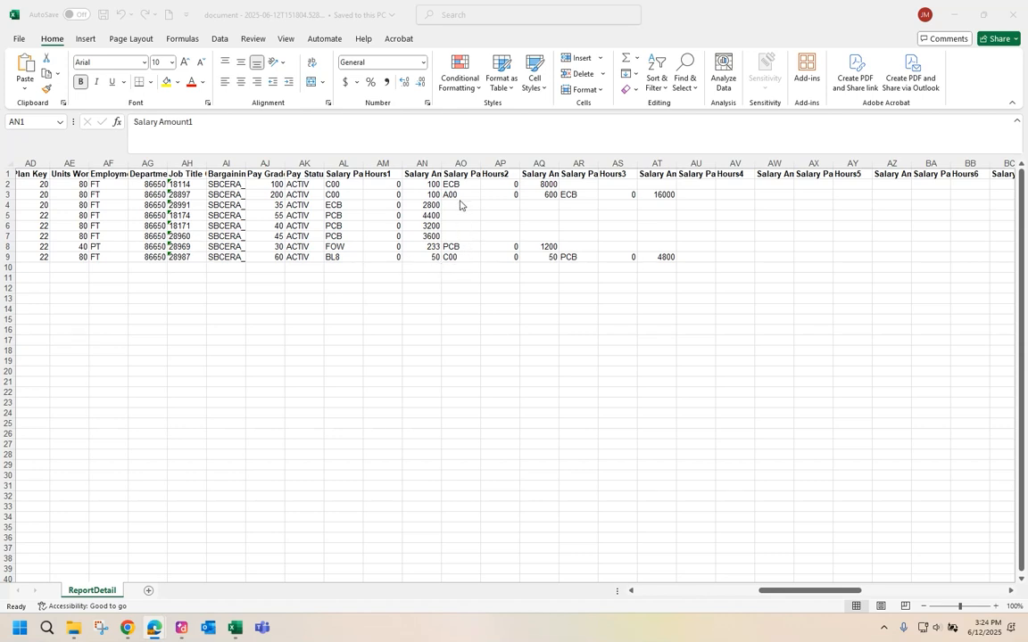
Review the first employee's pay items C00 and ECB and the 8000 salary amount.
{"action": "left_click", "coordinate": [332, 184]}
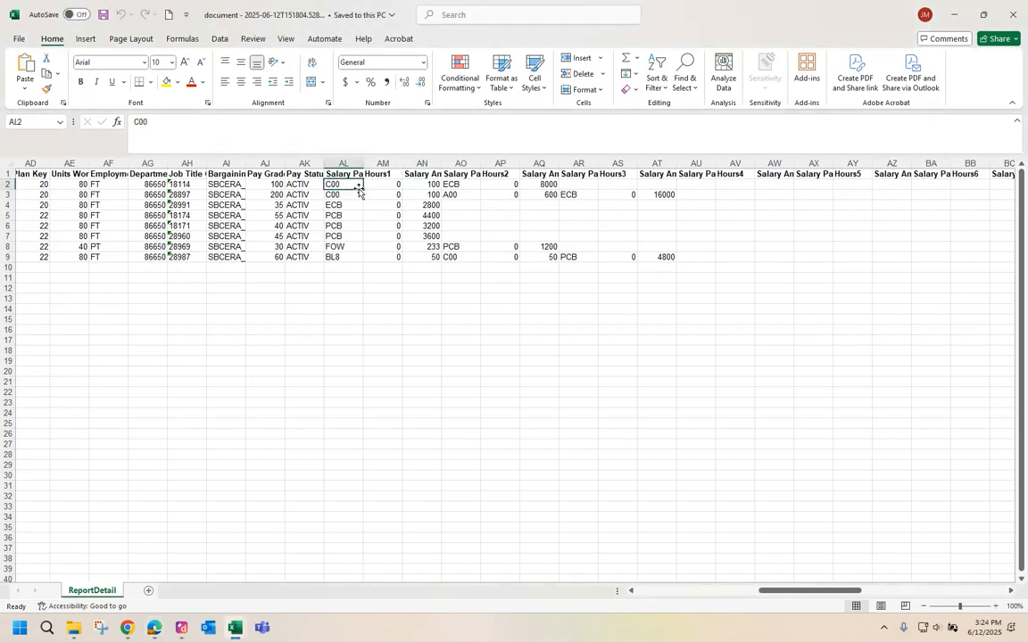
{"action": "left_click", "coordinate": [387, 185]}
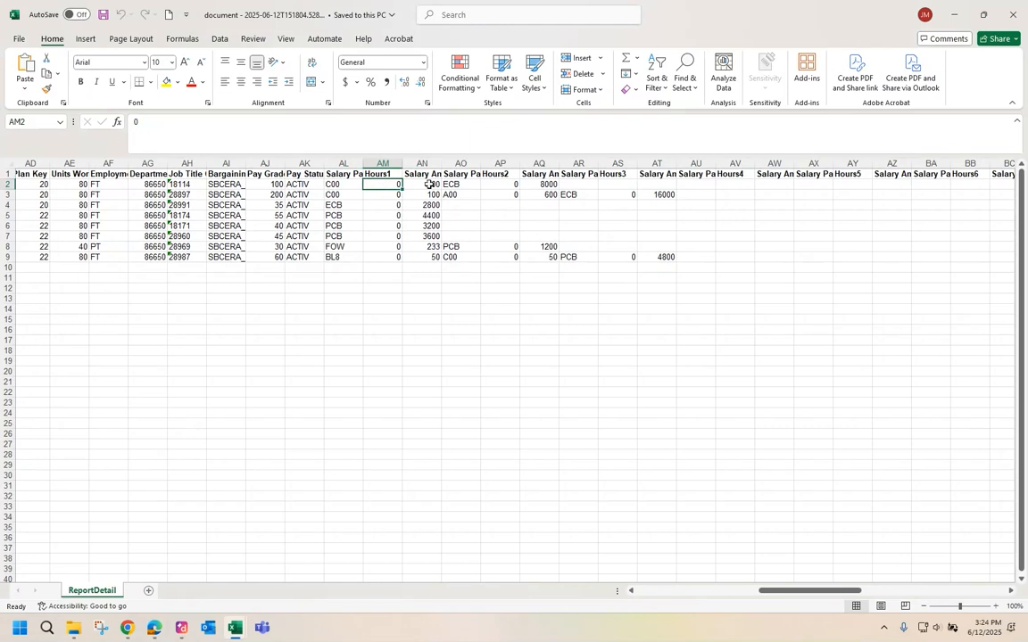
{"action": "left_click", "coordinate": [450, 183]}
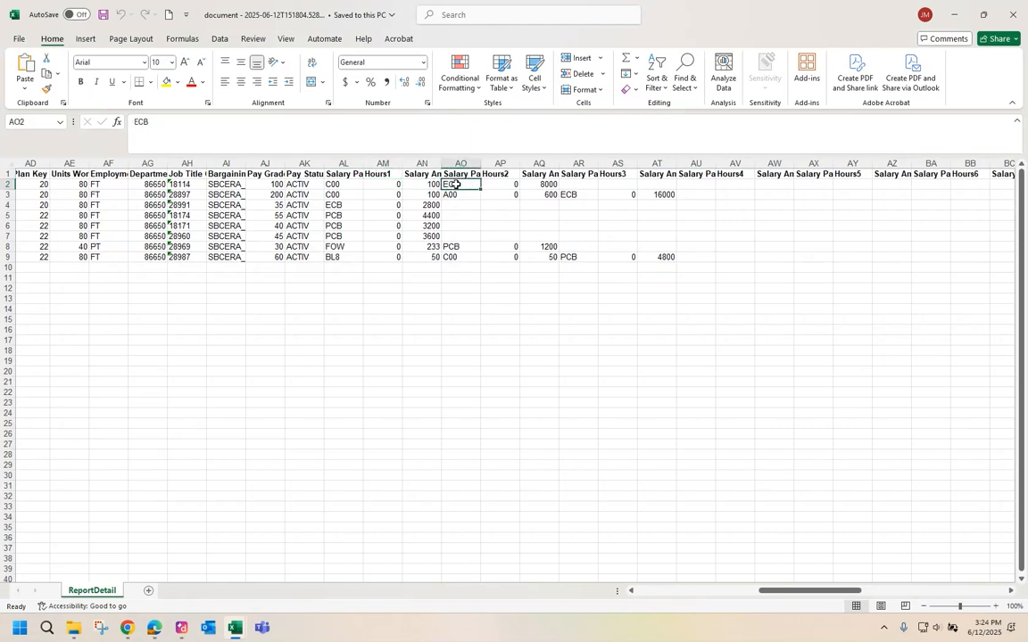
{"action": "left_click", "coordinate": [546, 184]}
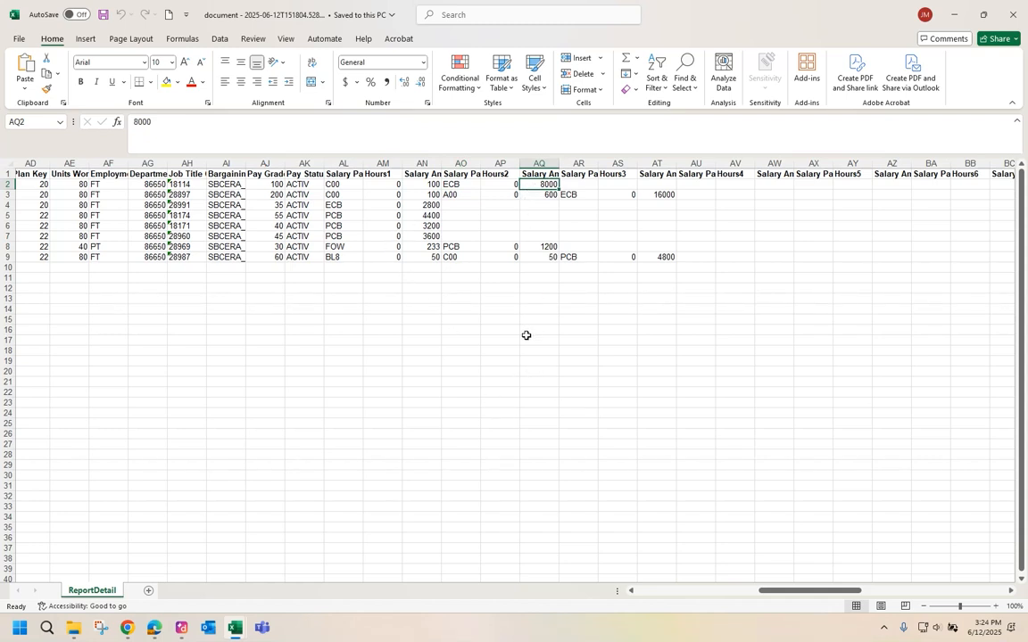
Change the first employee's salary amount from 8000 to 8200.
{"action": "type", "text": "8200"}
{"action": "key", "text": "Tab"}
{"action": "left_click", "coordinate": [848, 590]}
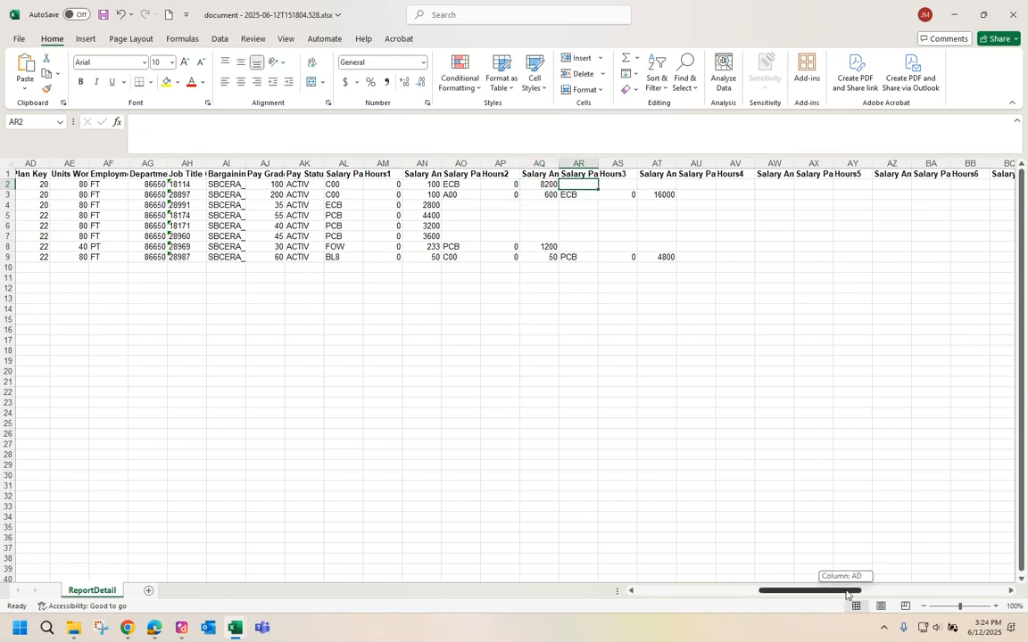
{"action": "left_click_drag", "start_coordinate": [848, 593], "coordinate": [948, 546]}
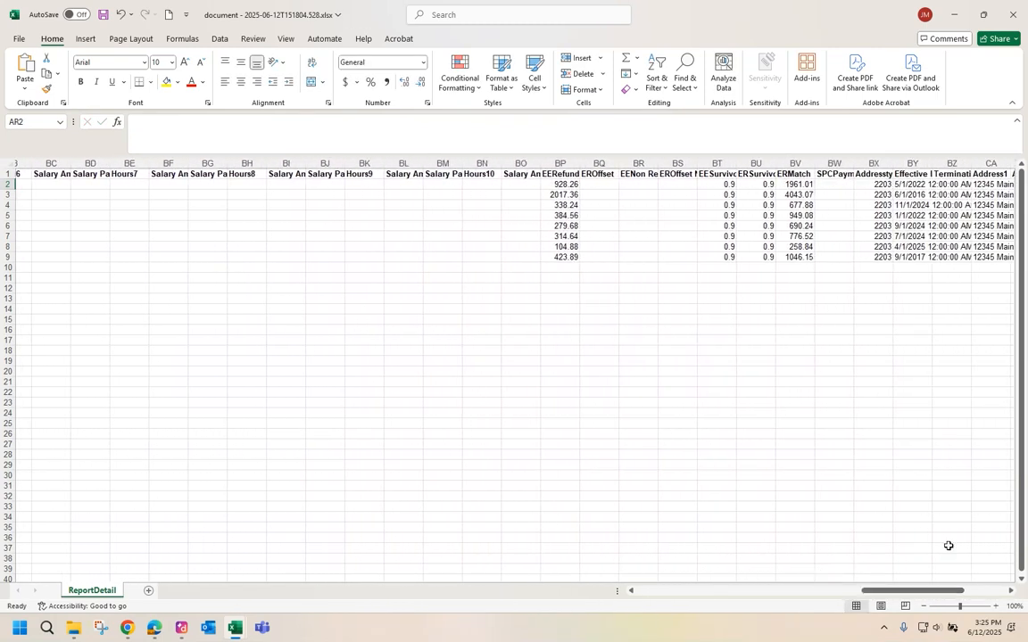
Set the first employee's EERefund to 1000 and ERMatch to 2000.00.
{"action": "left_click", "coordinate": [557, 185]}
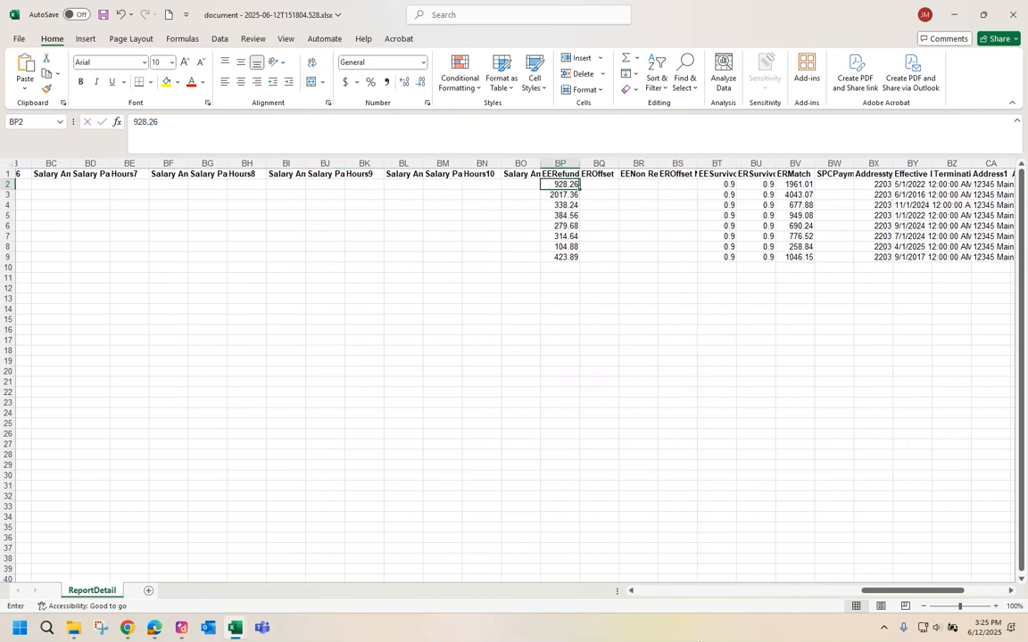
{"action": "type", "text": "100"}
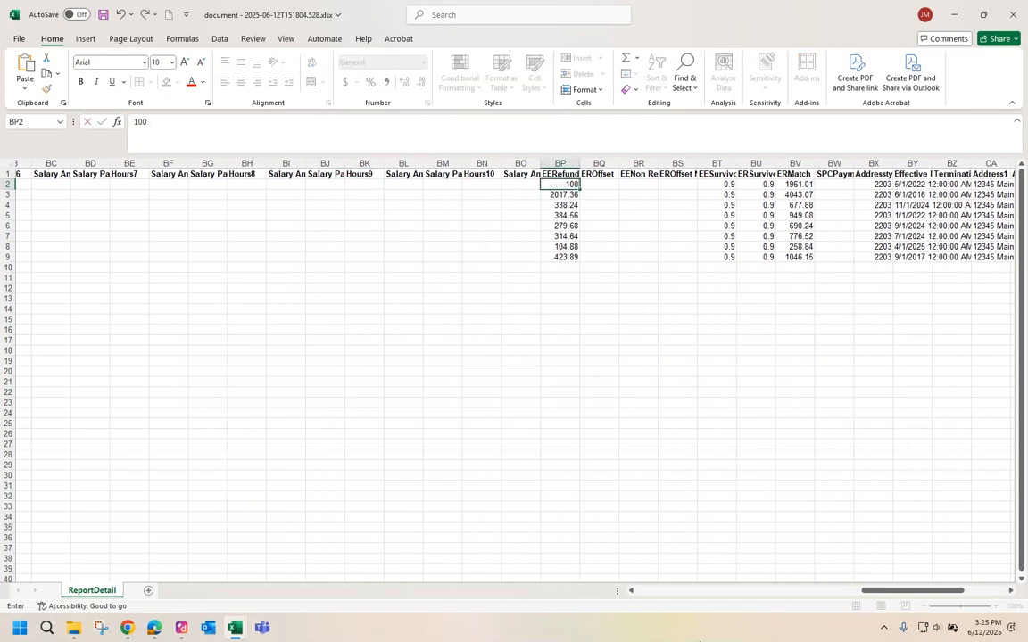
{"action": "key", "text": "Right"}
{"action": "key", "text": "Right"}
{"action": "key", "text": "Right"}
{"action": "key", "text": "Right"}
{"action": "key", "text": "Right"}
{"action": "key", "text": "Right"}
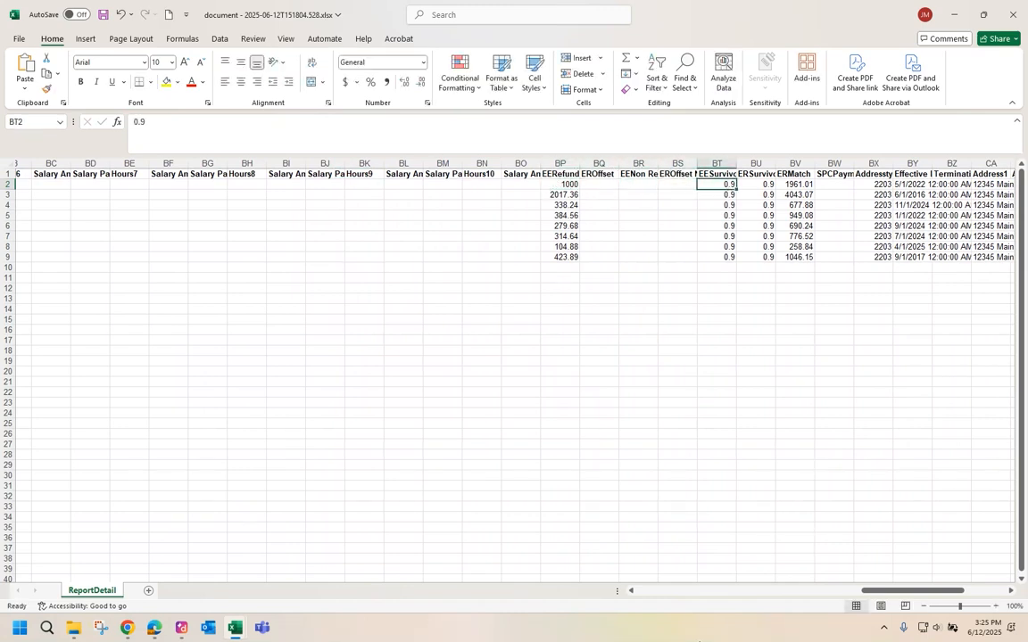
{"action": "type", "text": "200"}
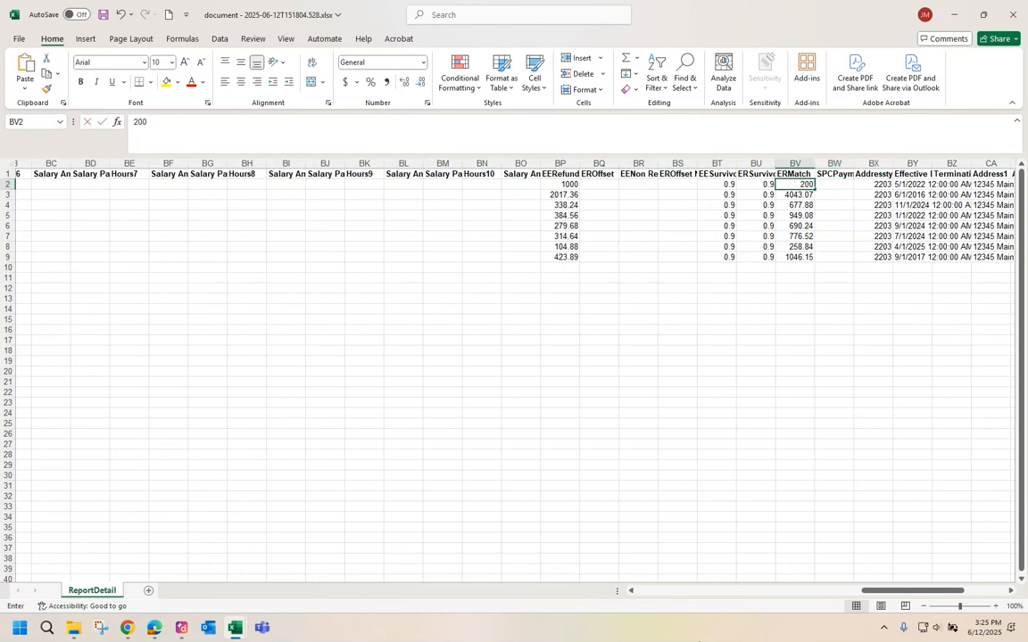
{"action": "type", "text": "0.00"}
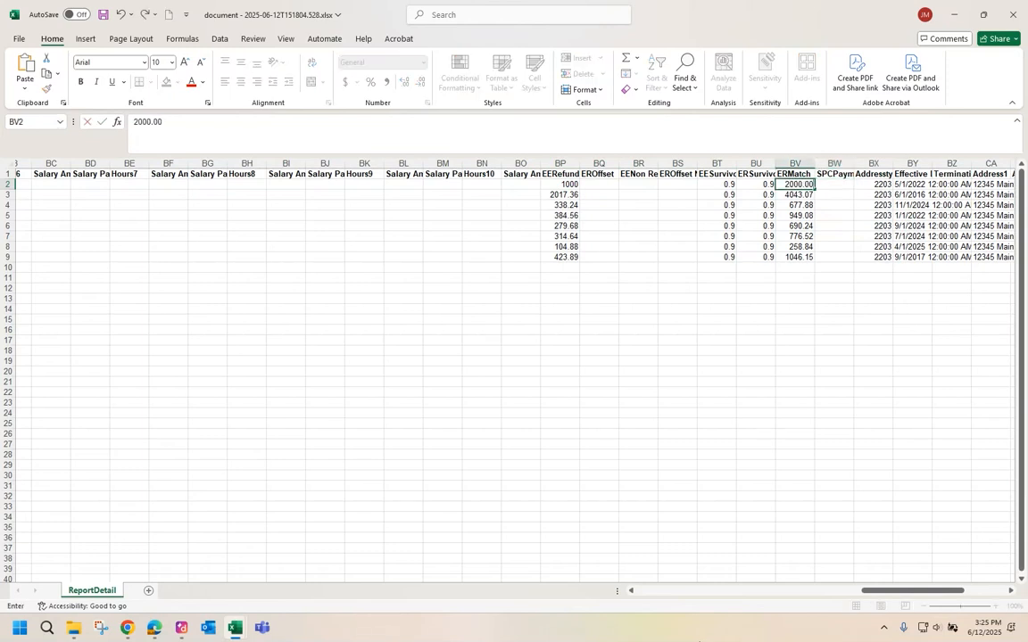
{"action": "key", "text": "Return"}
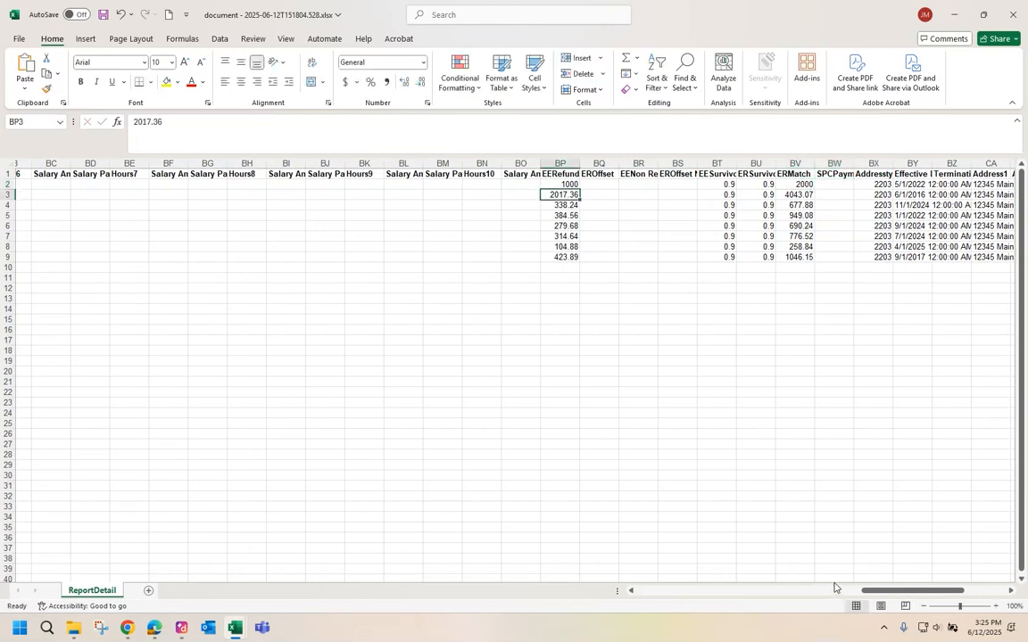
{"action": "left_click_drag", "start_coordinate": [869, 593], "coordinate": [916, 603]}
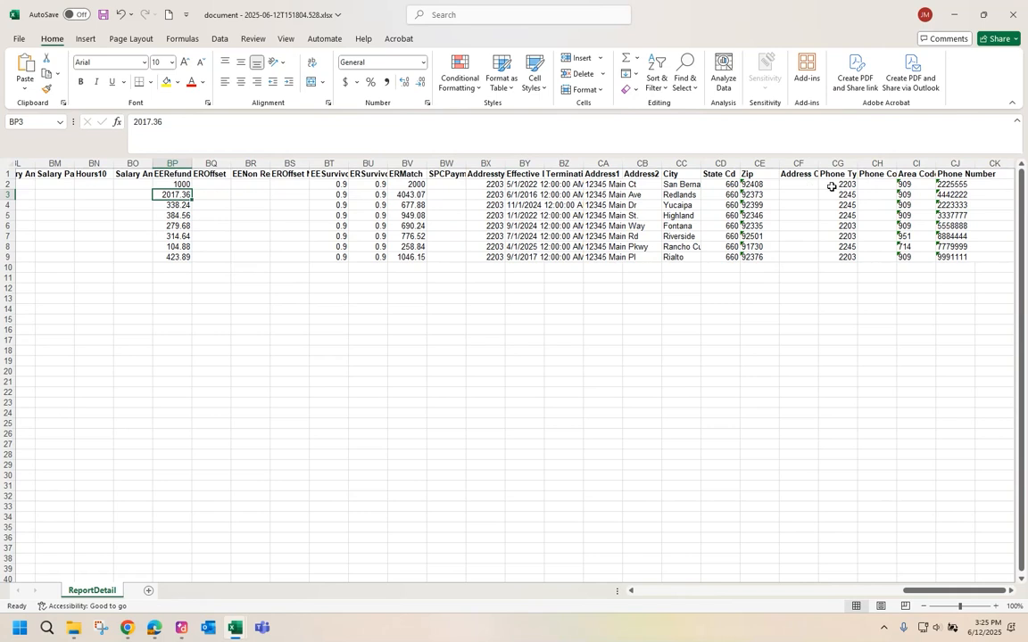
{"action": "left_click_drag", "start_coordinate": [967, 591], "coordinate": [969, 592]}
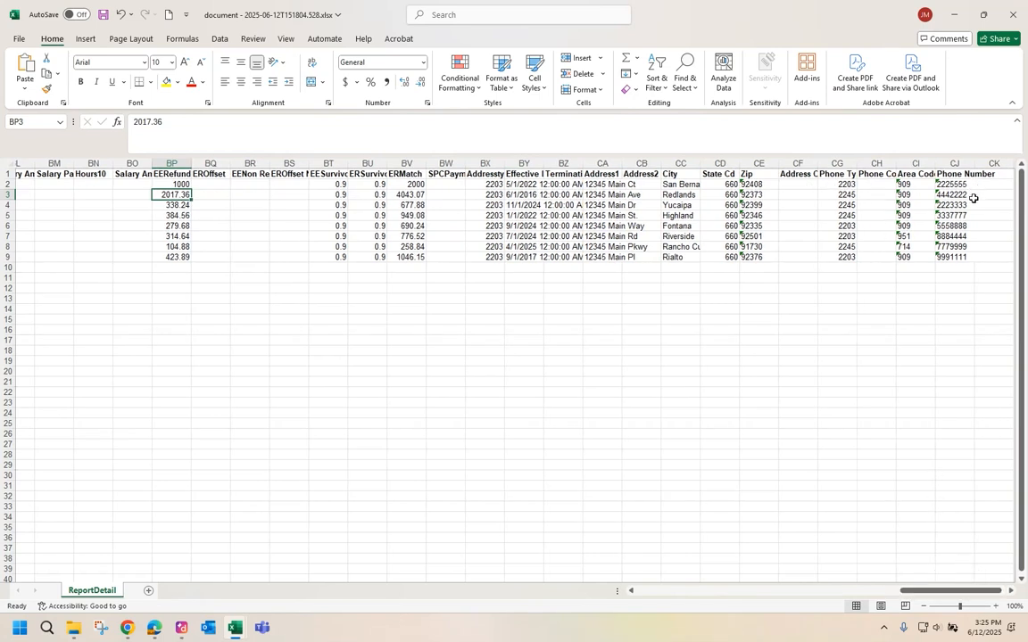
{"action": "left_click_drag", "start_coordinate": [964, 596], "coordinate": [711, 601]}
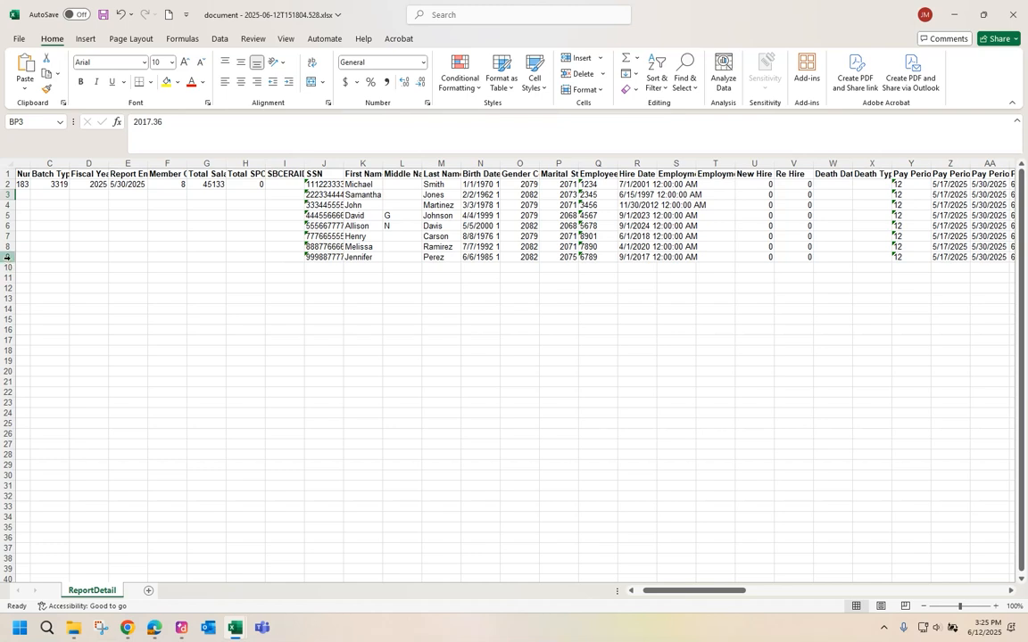
Copy row 9 into row 10 as the basis for the new member.
{"action": "left_click", "coordinate": [9, 257]}
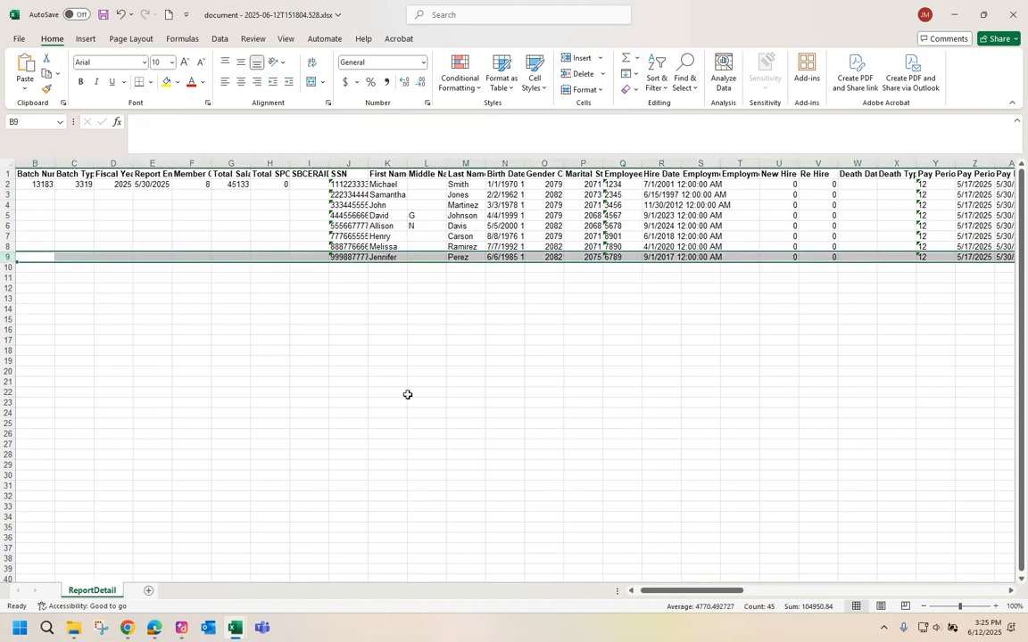
{"action": "key", "text": "ctrl+c"}
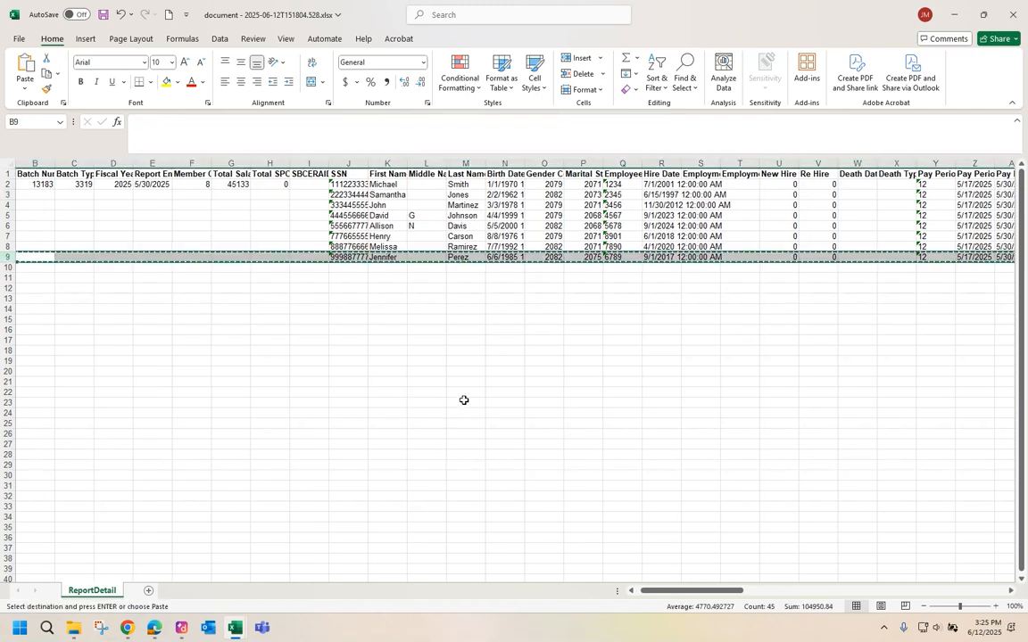
{"action": "left_click", "coordinate": [40, 272]}
{"action": "key", "text": "ctrl+v"}
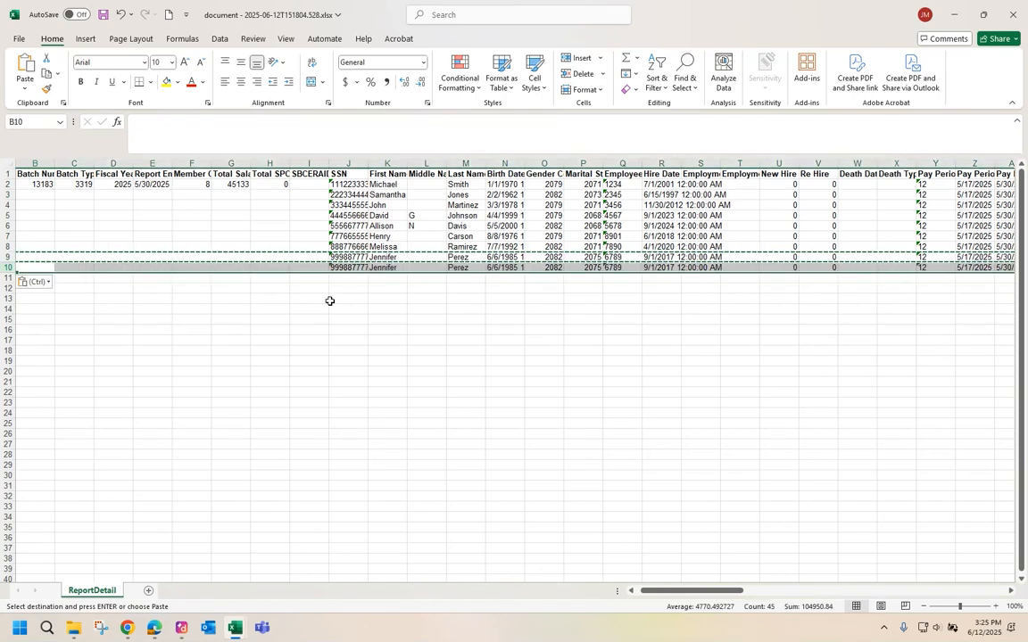
{"action": "left_click", "coordinate": [357, 269]}
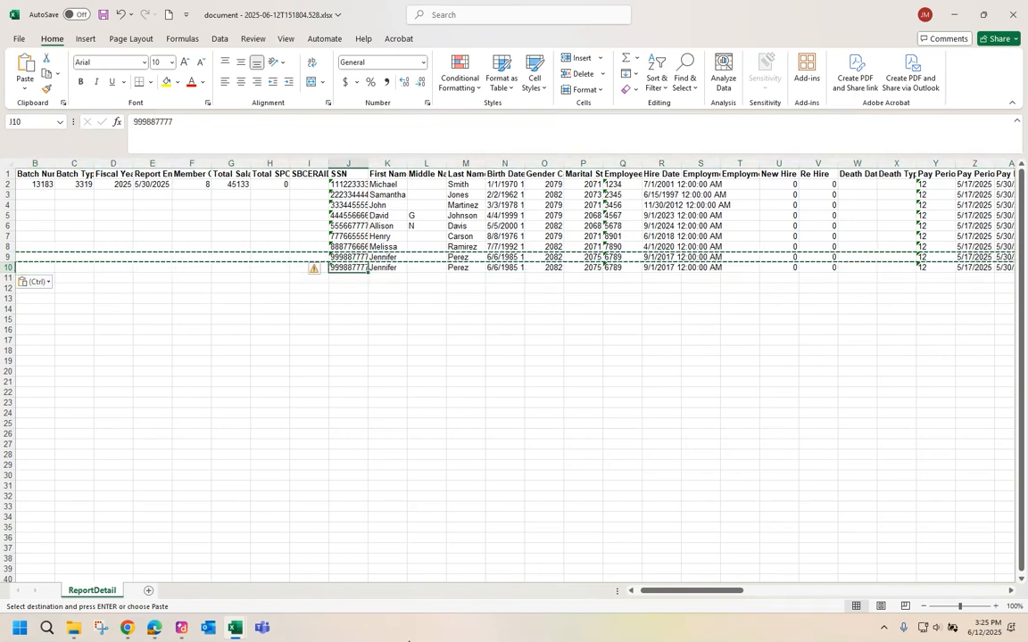
{"action": "key", "text": "Escape"}
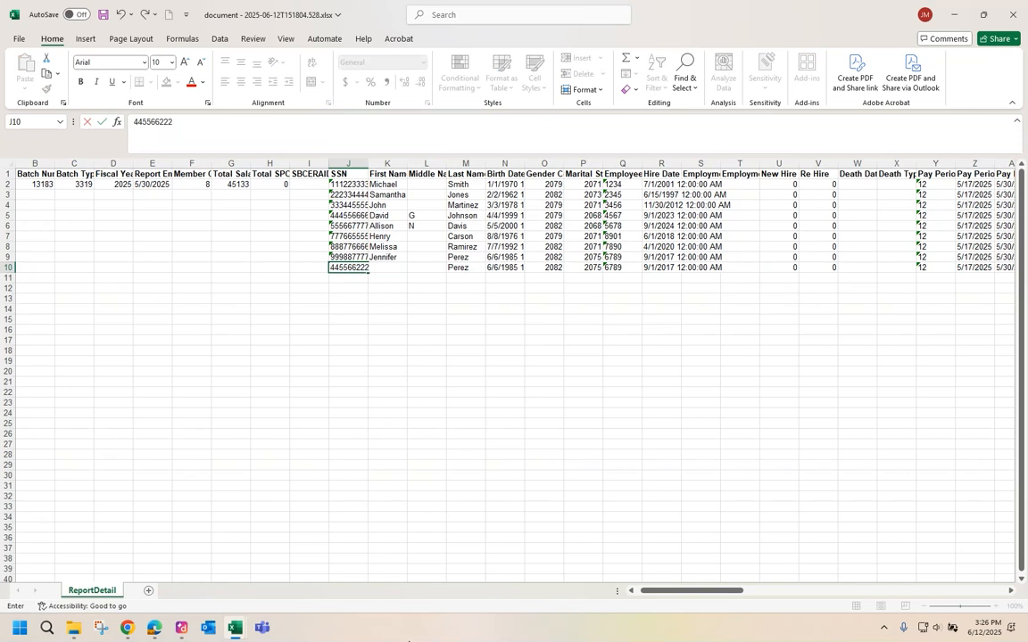
Enter the new member's SSN, sample name, 1/1/1990 birth date and marital status 2071.
{"action": "key", "text": "Tab"}
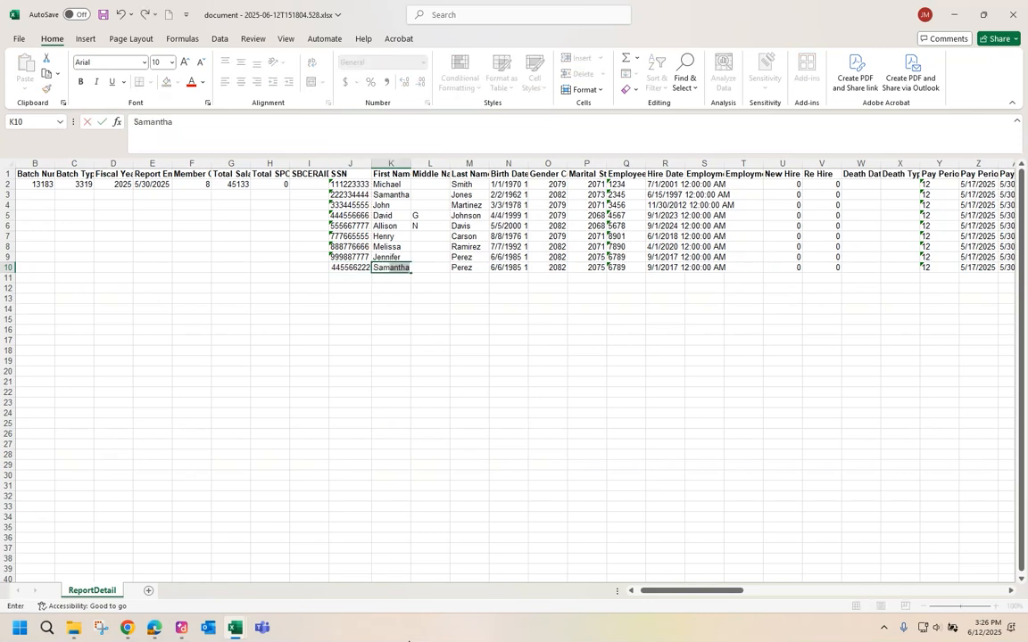
{"action": "key", "text": "Tab"}
{"action": "key", "text": "Tab"}
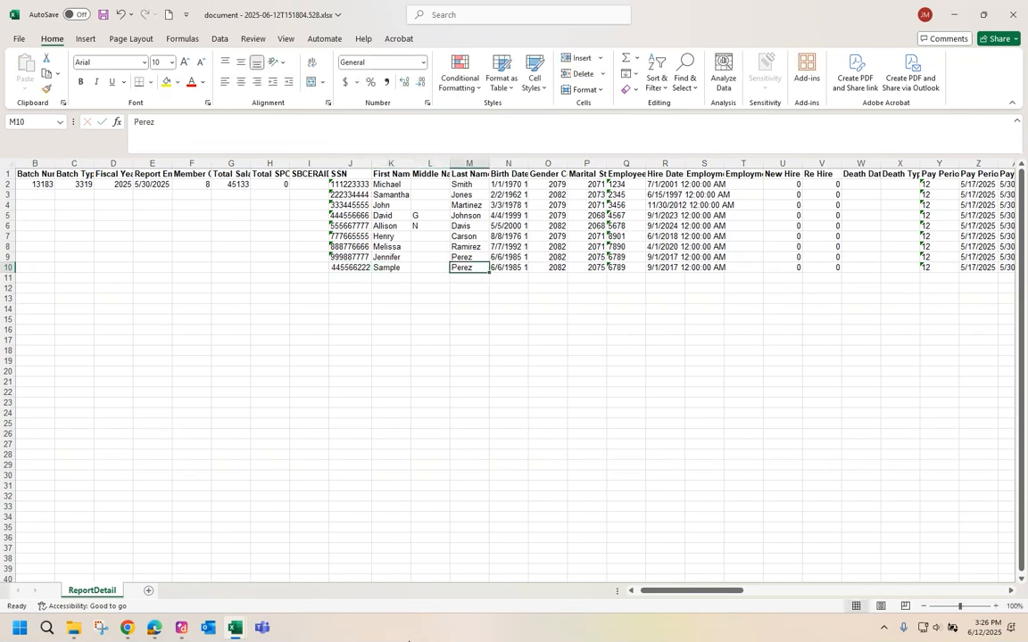
{"action": "key", "text": "Tab"}
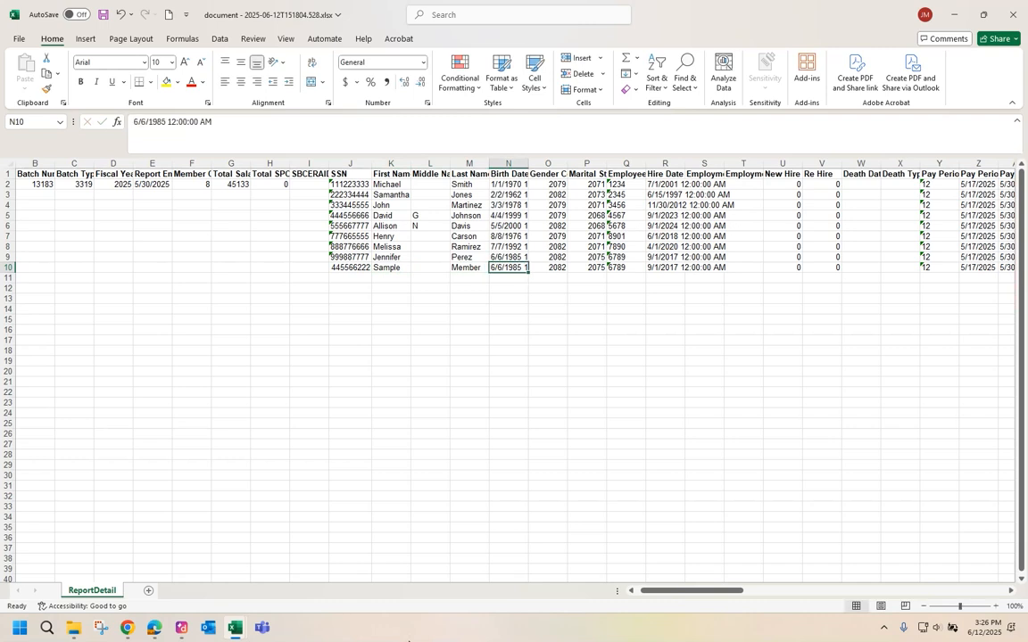
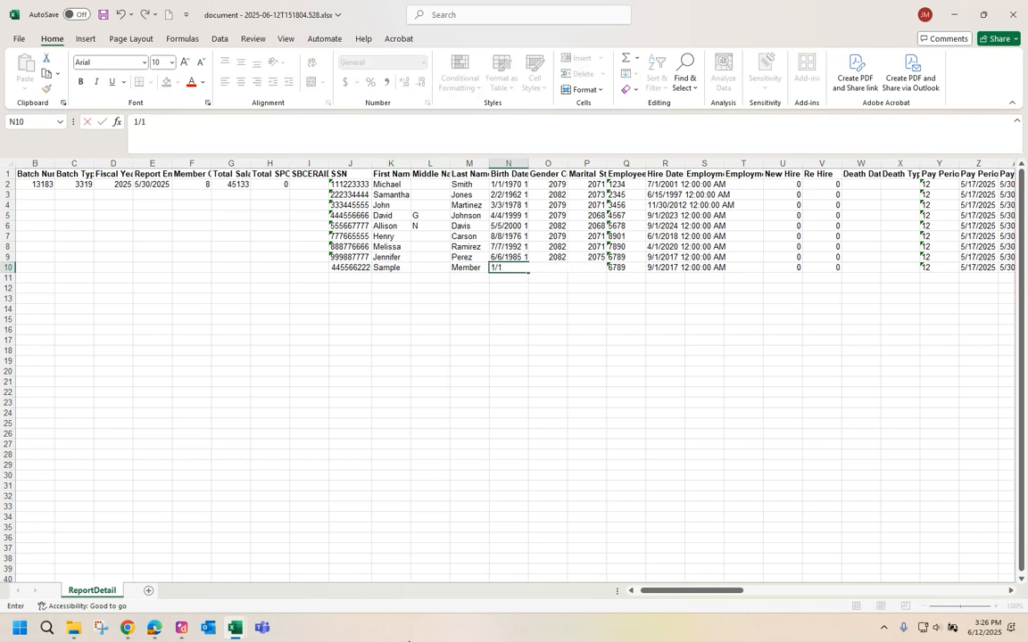
{"action": "key", "text": "Tab"}
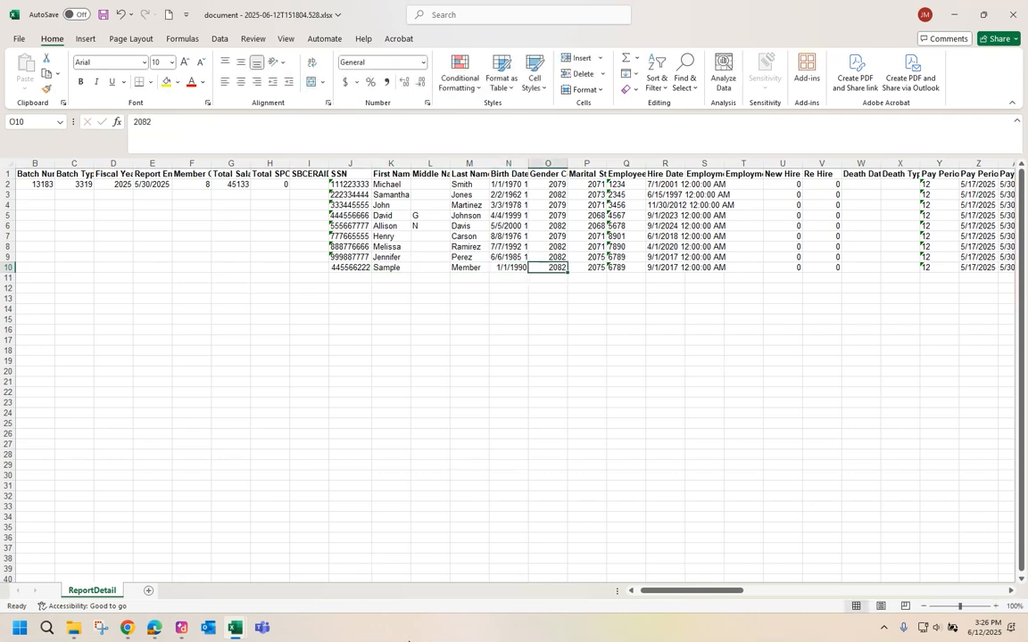
{"action": "key", "text": "Tab"}
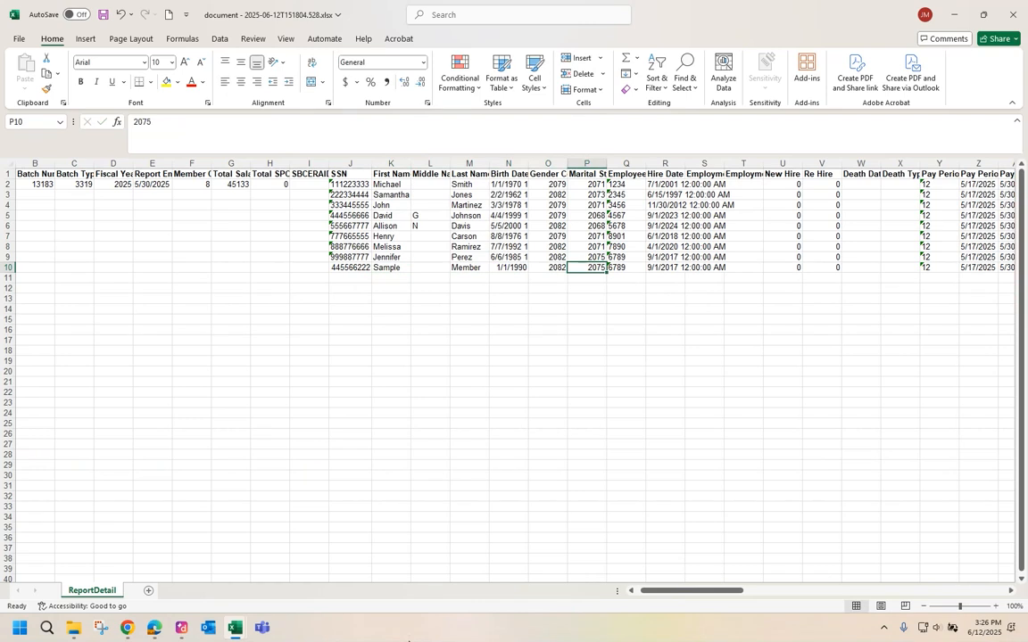
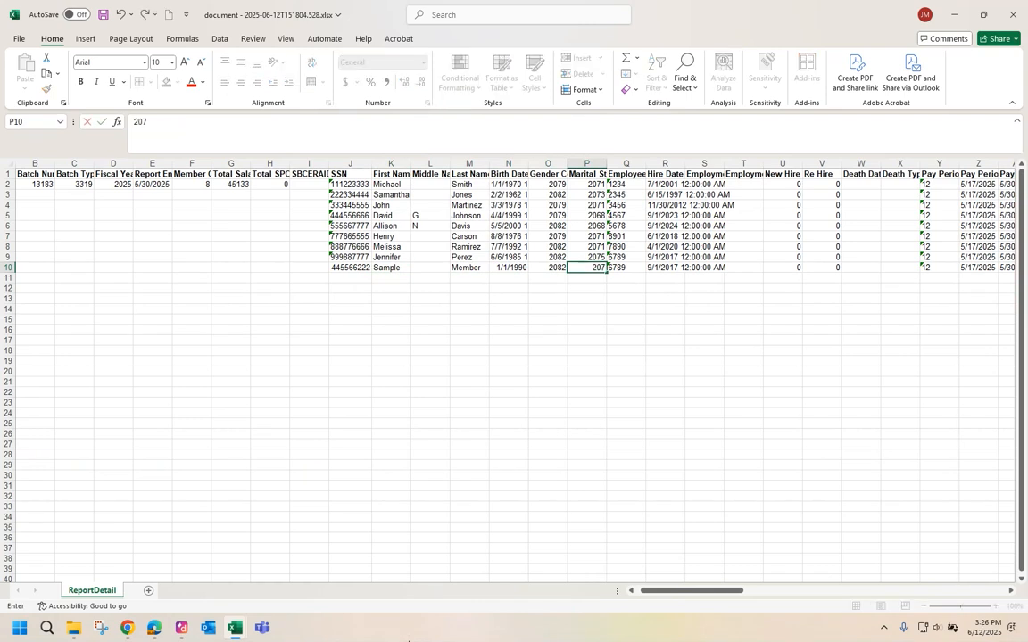
{"action": "key", "text": "Tab"}
Give the new member an employee number, hire date 5/17/2025 and New Hire 1.
{"action": "type", "text": "5"}
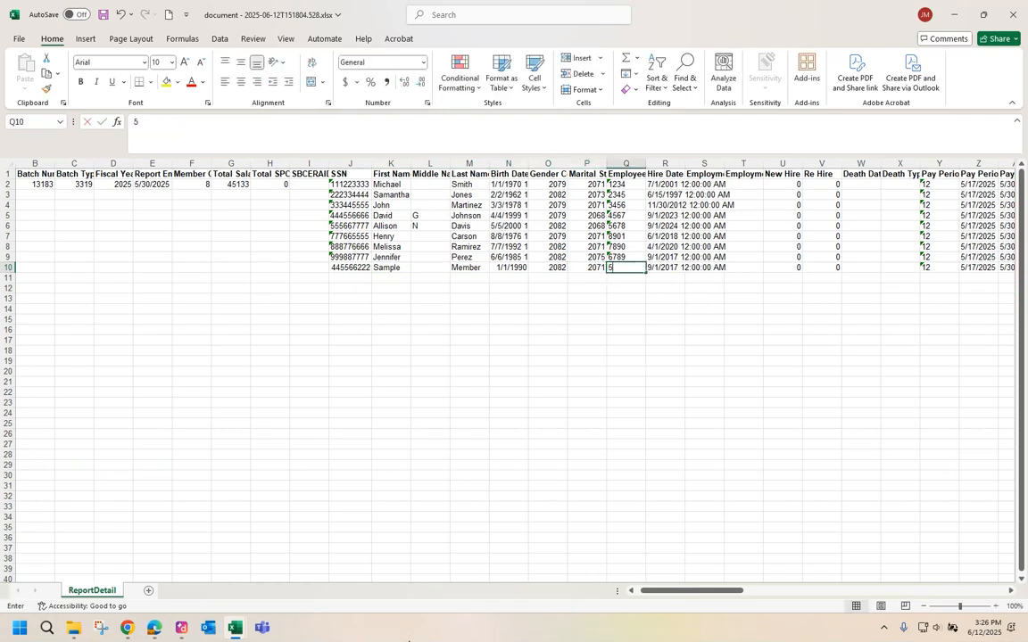
{"action": "type", "text": "555"}
{"action": "key", "text": "Tab"}
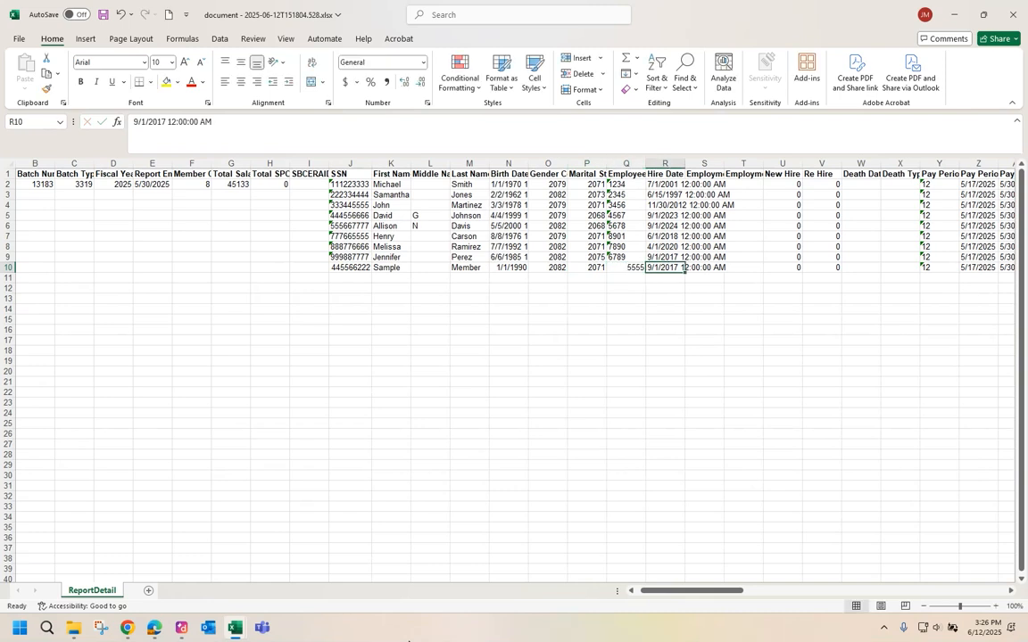
{"action": "type", "text": "5/17/2025"}
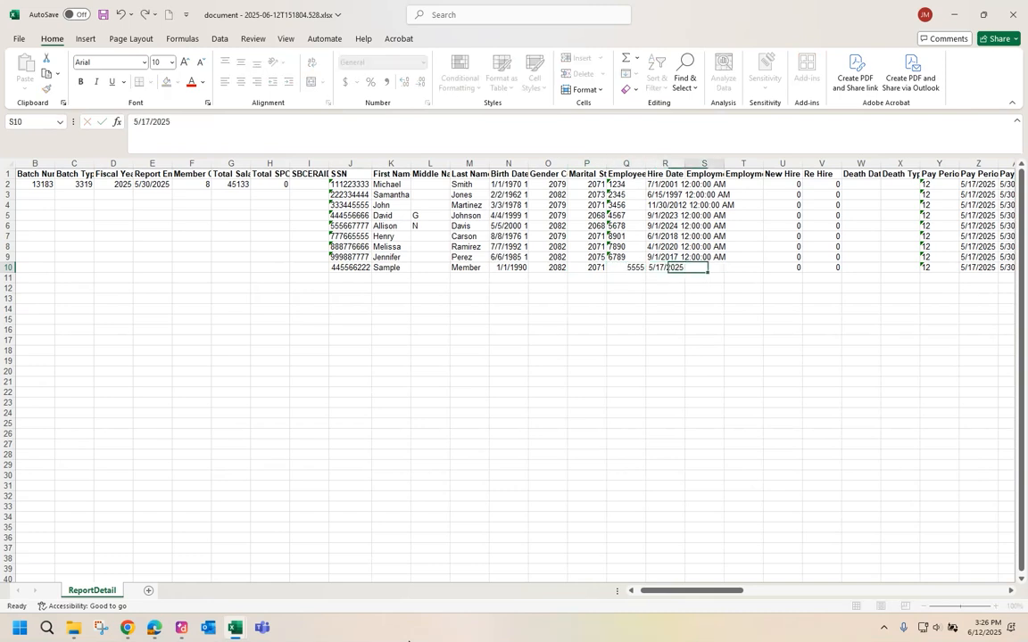
{"action": "key", "text": "Tab"}
{"action": "key", "text": "Tab"}
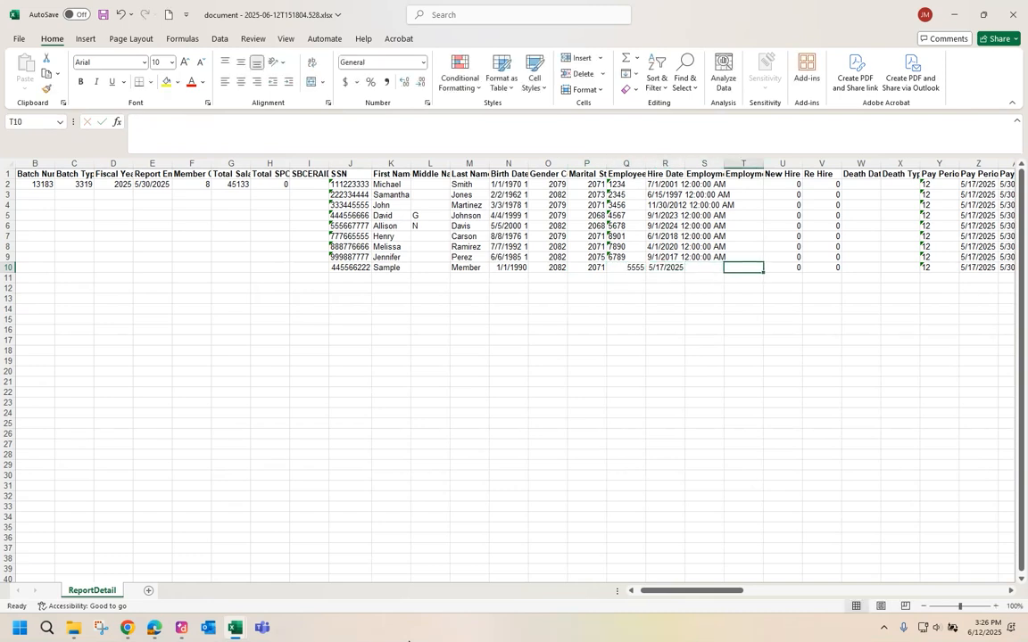
{"action": "key", "text": "Tab"}
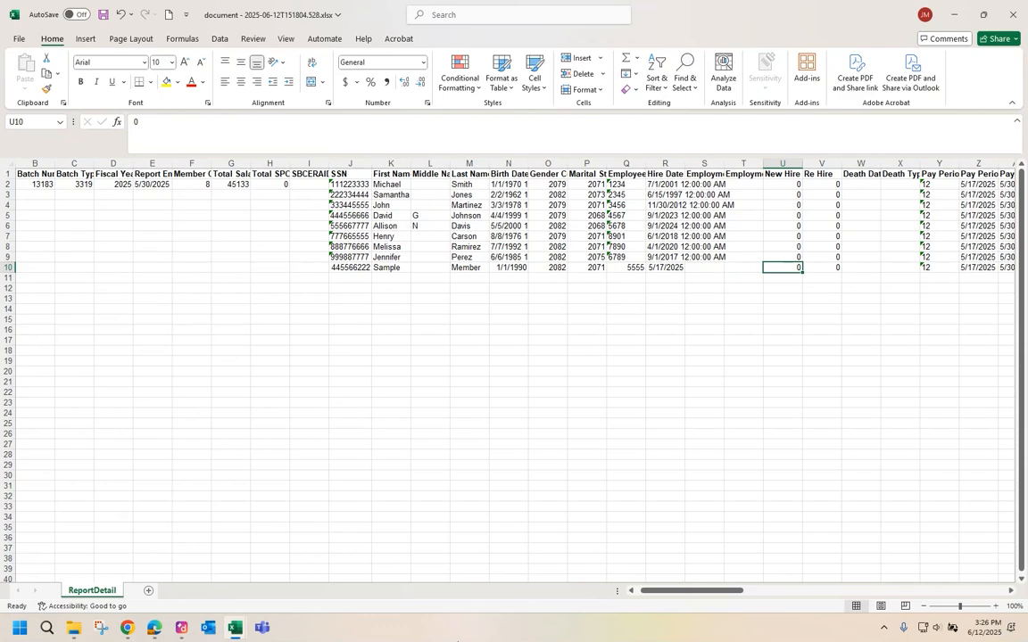
{"action": "type", "text": "1"}
{"action": "key", "text": "Tab"}
{"action": "key", "text": "Tab"}
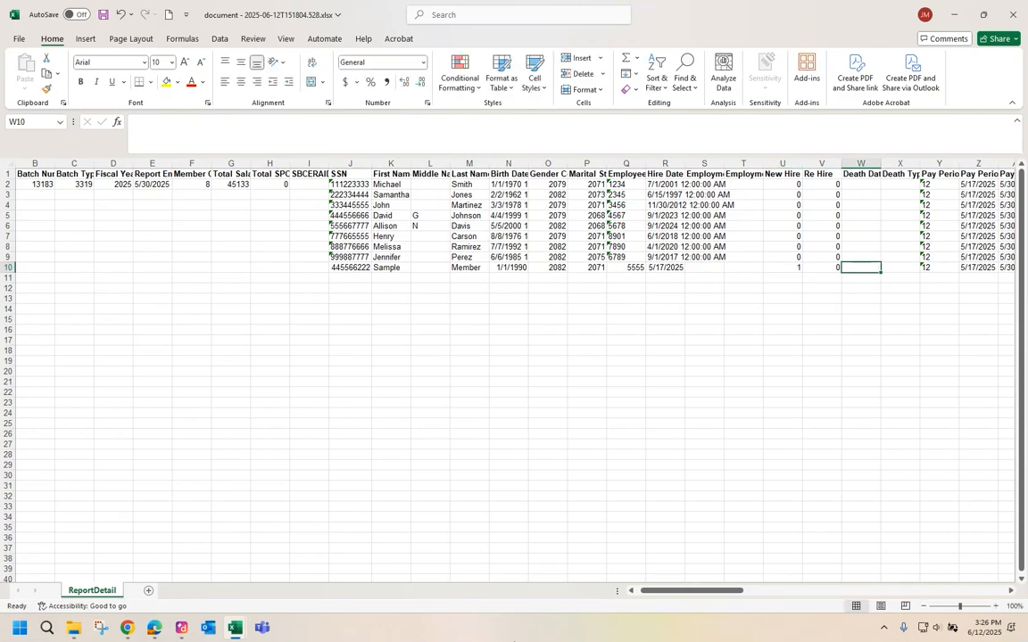
{"action": "left_click_drag", "start_coordinate": [713, 591], "coordinate": [770, 592]}
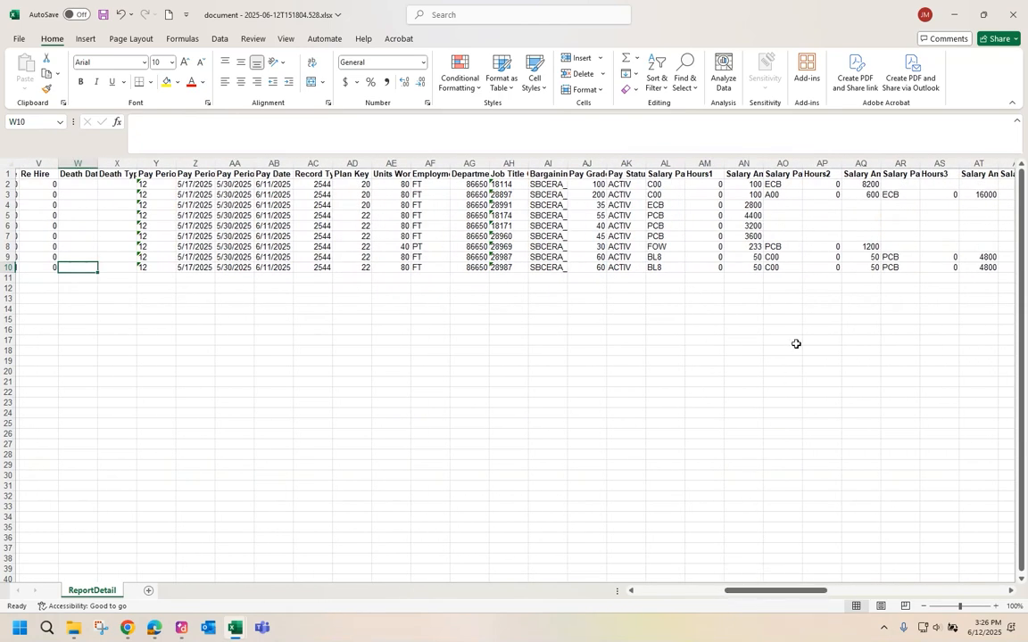
Enter PCB and 2000 in row 10's salary columns and clear cells AO10–AT10.
{"action": "left_click", "coordinate": [665, 269]}
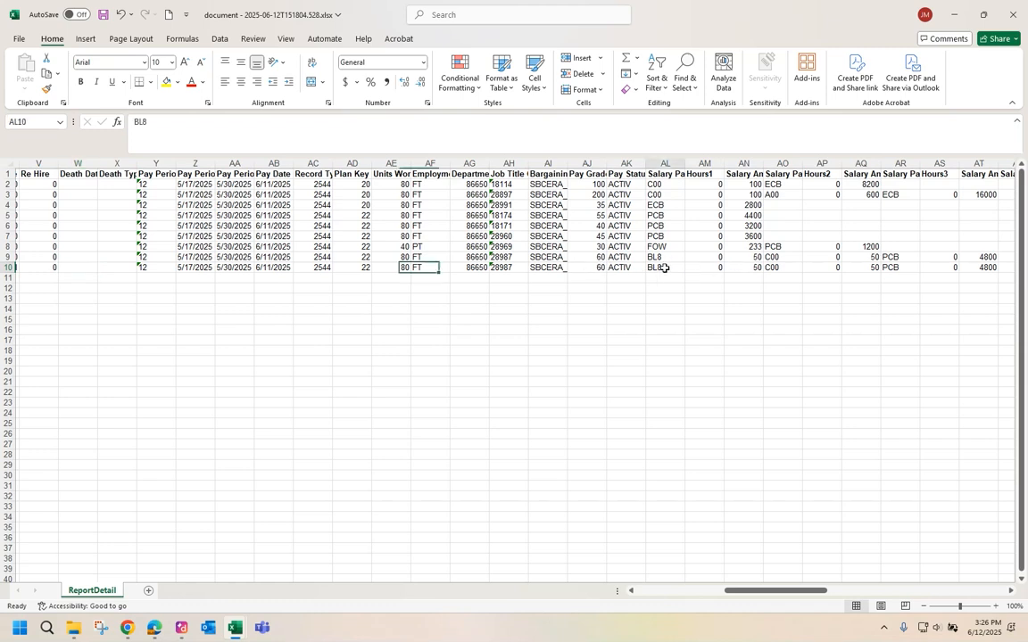
{"action": "type", "text": "PCB"}
{"action": "key", "text": "Tab"}
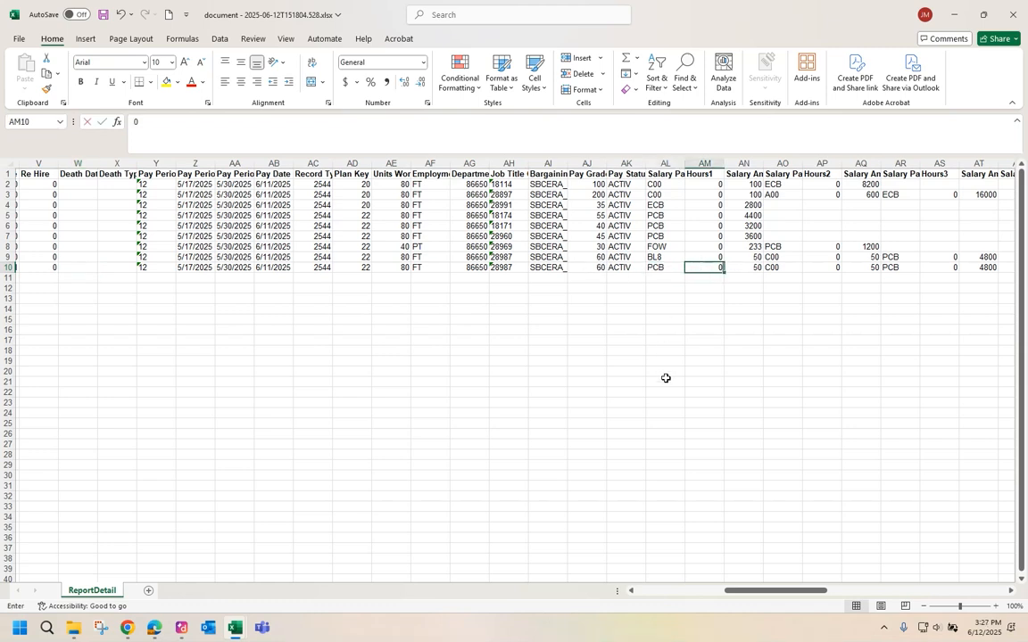
{"action": "key", "text": "Tab"}
{"action": "type", "text": "2000"}
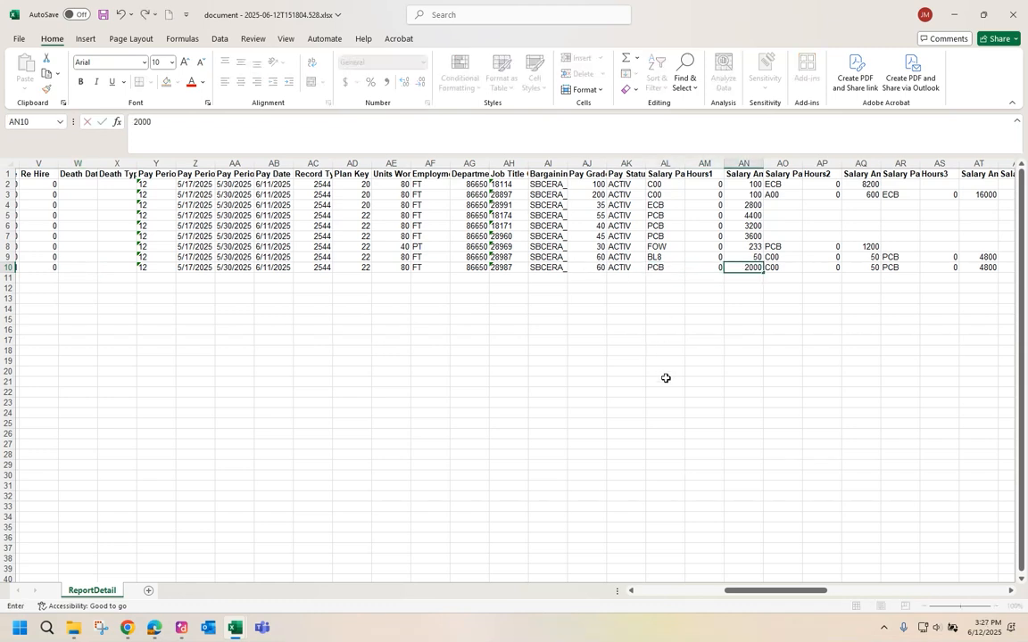
{"action": "key", "text": "Tab"}
{"action": "key", "text": "Delete"}
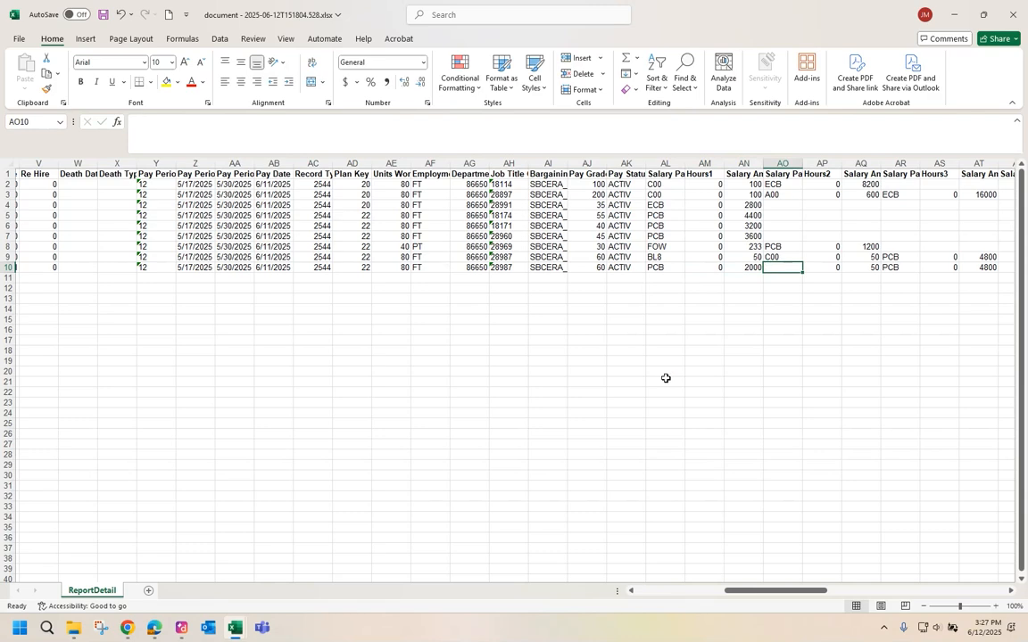
{"action": "key", "text": "Tab"}
{"action": "key", "text": "Delete"}
{"action": "key", "text": "Tab"}
{"action": "key", "text": "Delete"}
{"action": "key", "text": "Tab"}
{"action": "key", "text": "Delete"}
{"action": "key", "text": "Tab"}
{"action": "key", "text": "Delete"}
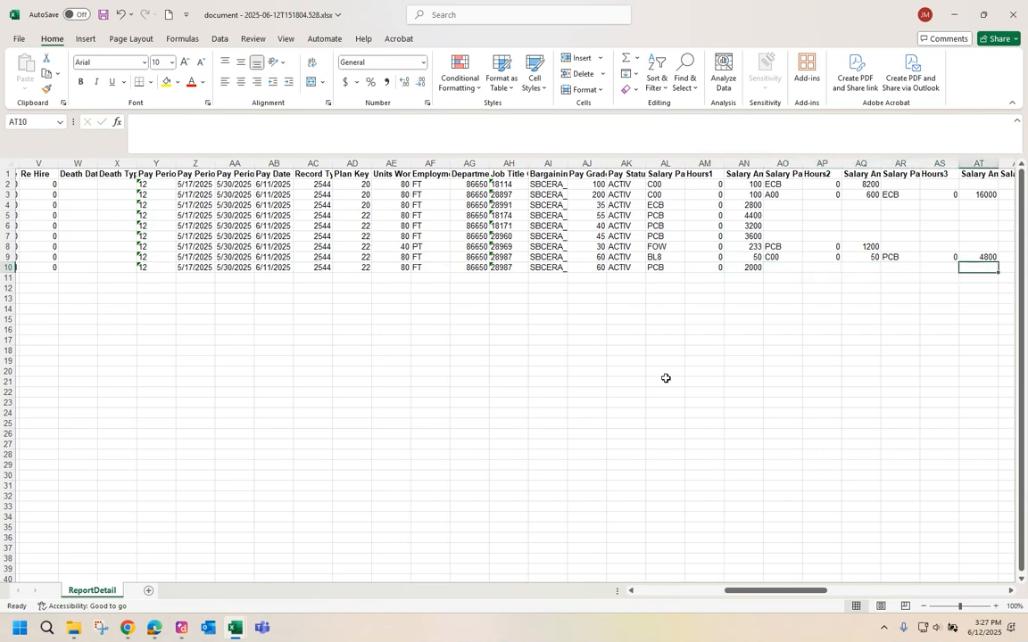
{"action": "key", "text": "Tab"}
{"action": "key", "text": "Tab"}
{"action": "left_click_drag", "start_coordinate": [779, 591], "coordinate": [687, 615]}
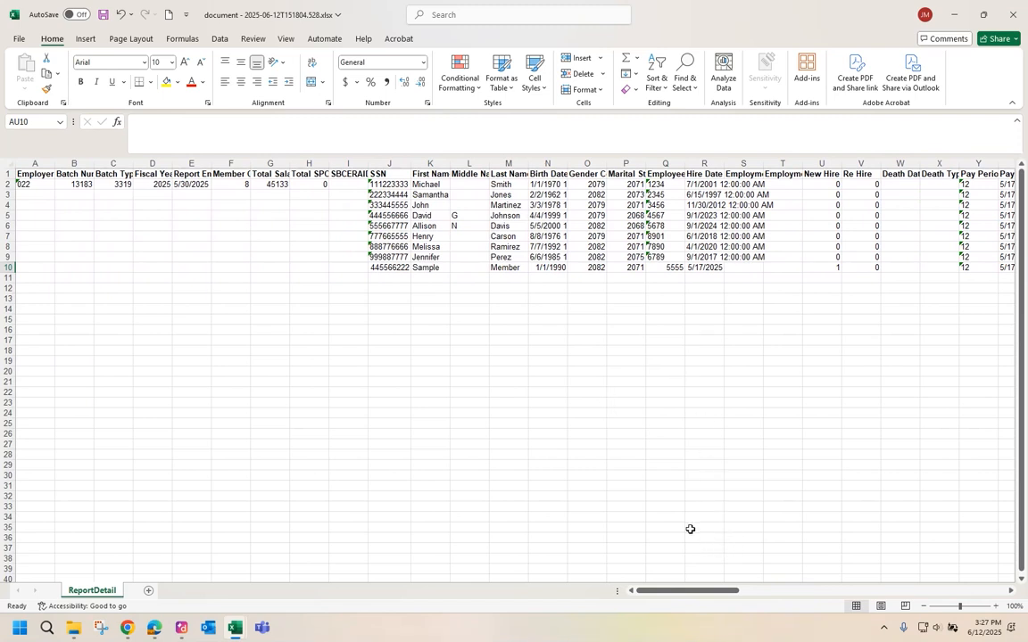
Set row 4's employment status code to 2312 and its S4 date to 5/30/2025.
{"action": "left_click", "coordinate": [746, 176]}
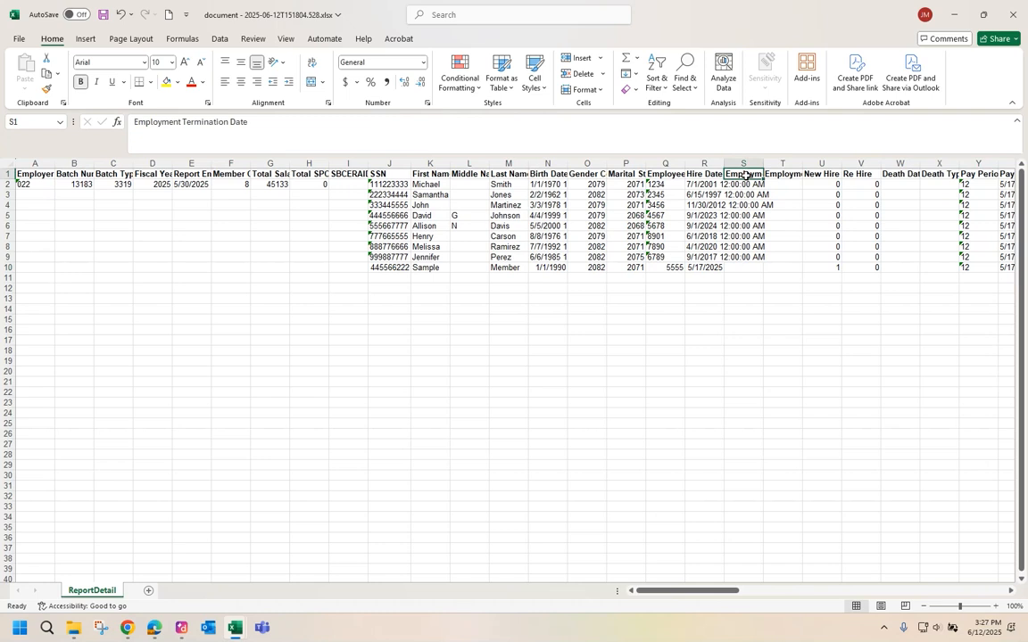
{"action": "left_click", "coordinate": [775, 175]}
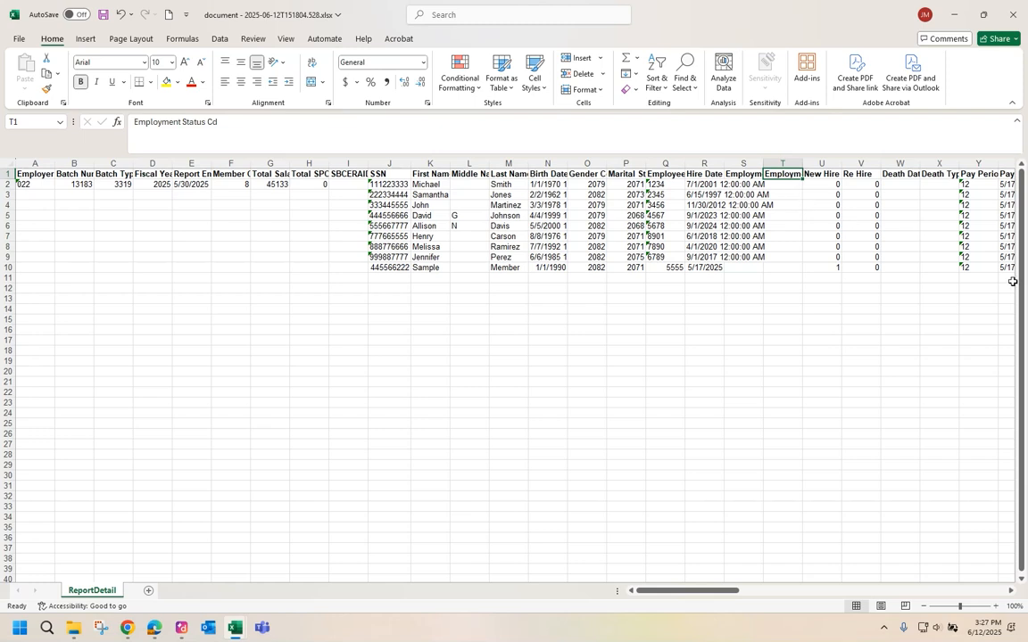
{"action": "key", "text": "Down"}
{"action": "key", "text": "Down"}
{"action": "key", "text": "Down"}
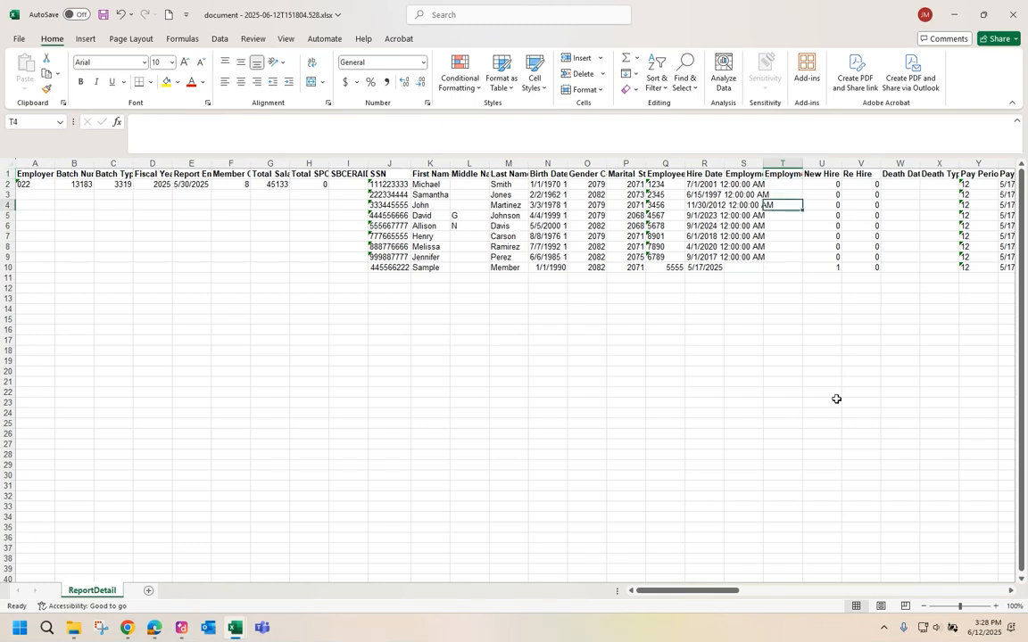
{"action": "type", "text": "23"}
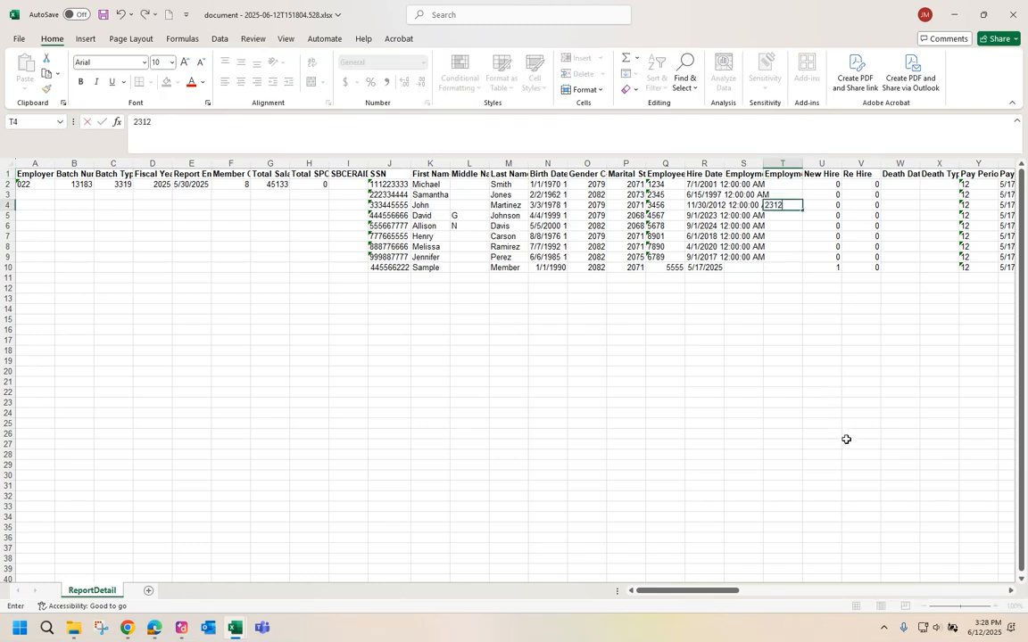
{"action": "type", "text": "12"}
{"action": "key", "text": "Left"}
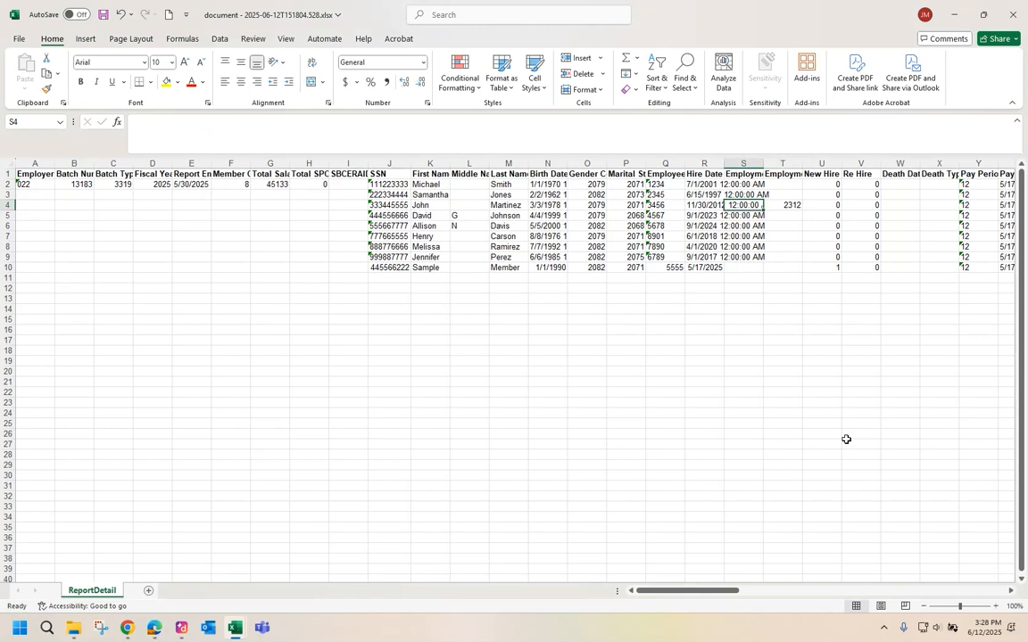
{"action": "type", "text": "5/30/2025"}
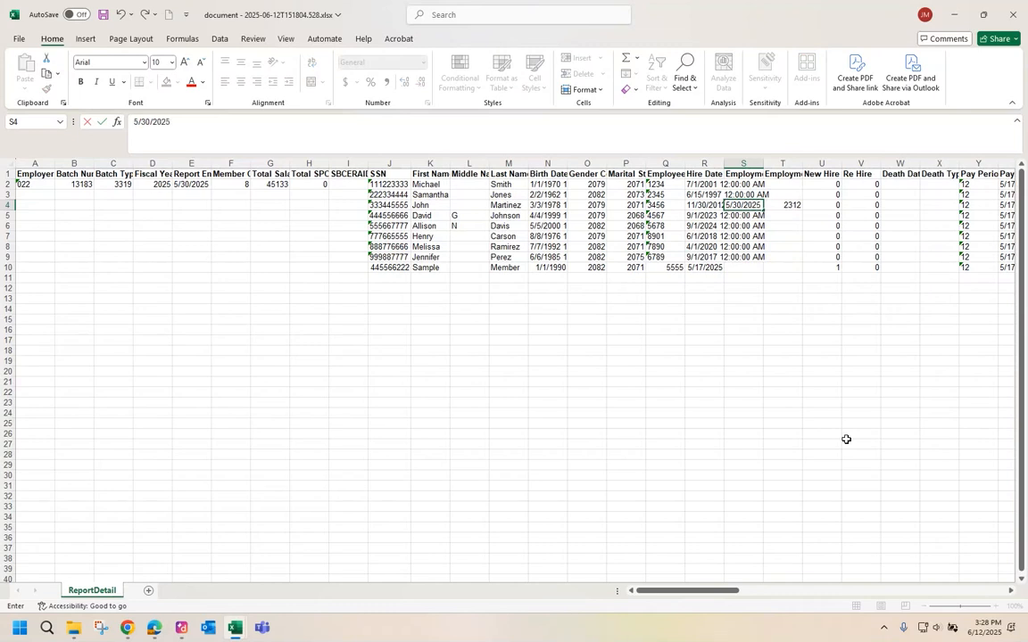
{"action": "key", "text": "Return"}
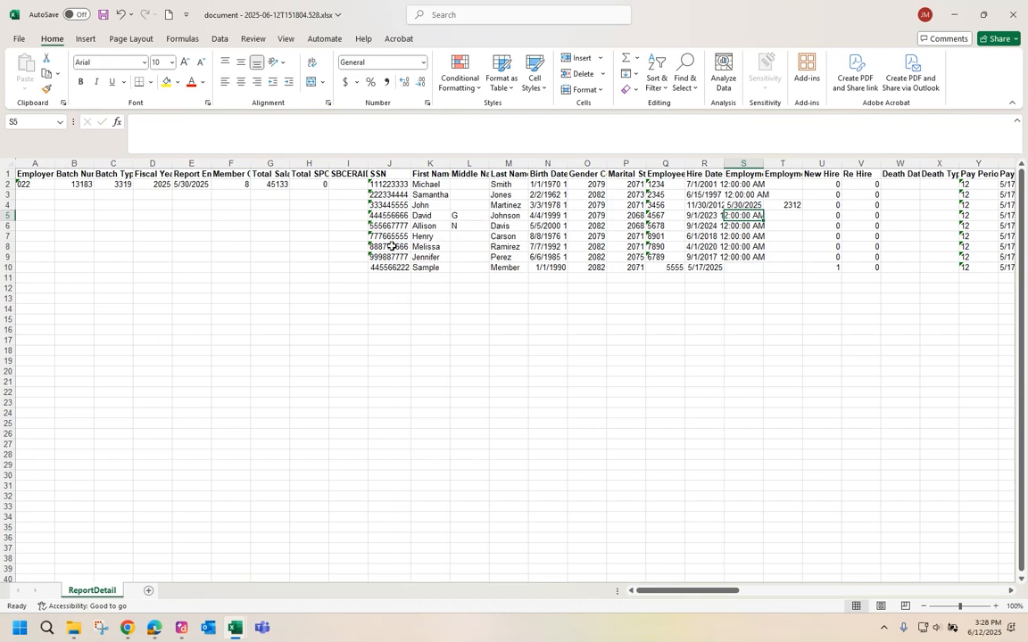
{"action": "left_click", "coordinate": [418, 236]}
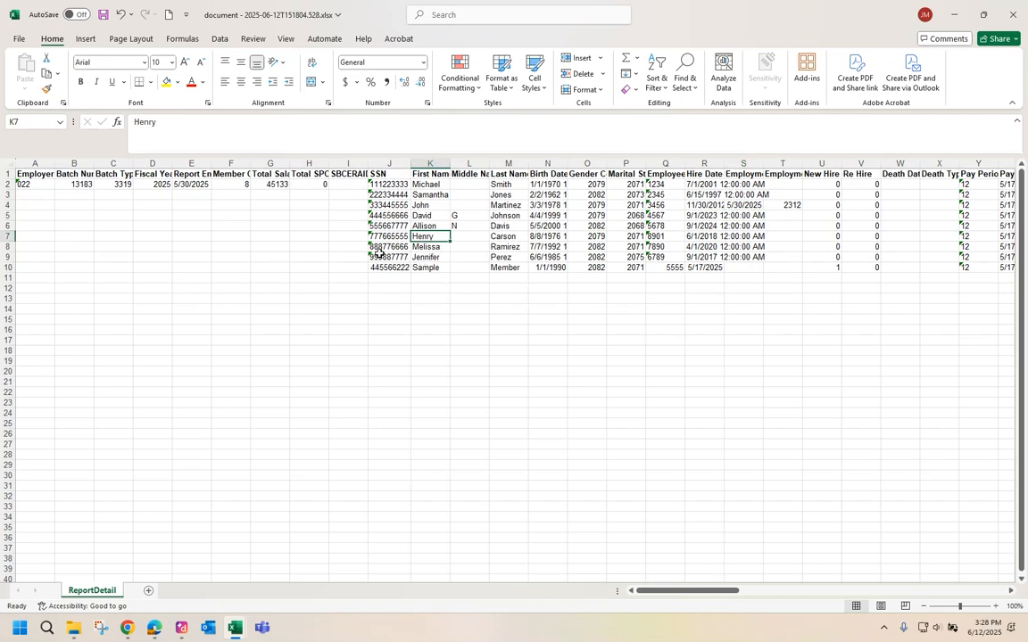
{"action": "left_click", "coordinate": [7, 246]}
Insert a blank row 8 and paste a copy of row 7 into it.
{"action": "right_click", "coordinate": [39, 247]}
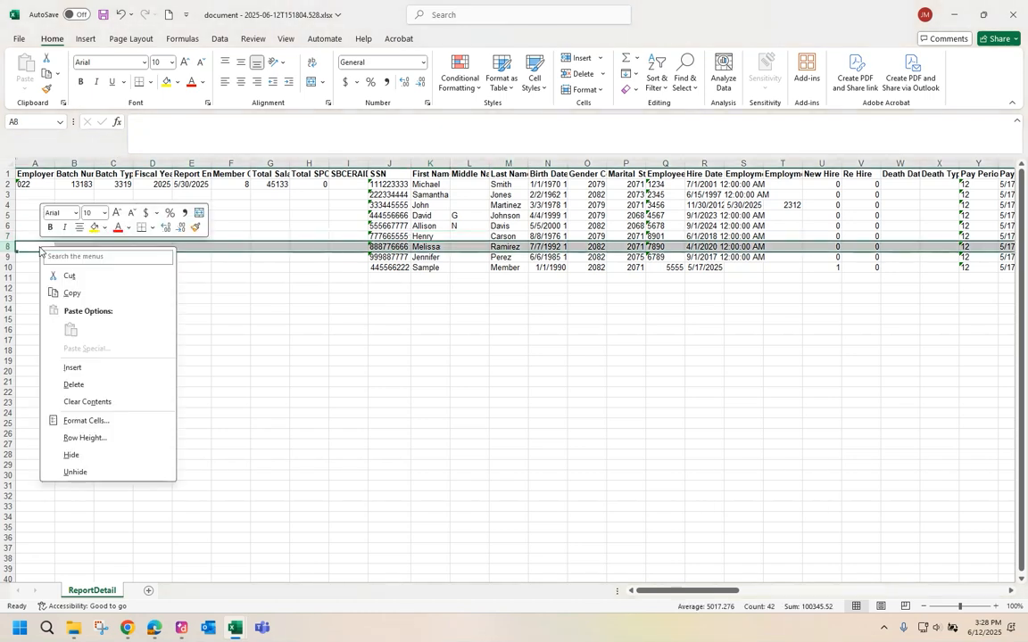
{"action": "left_click", "coordinate": [72, 368]}
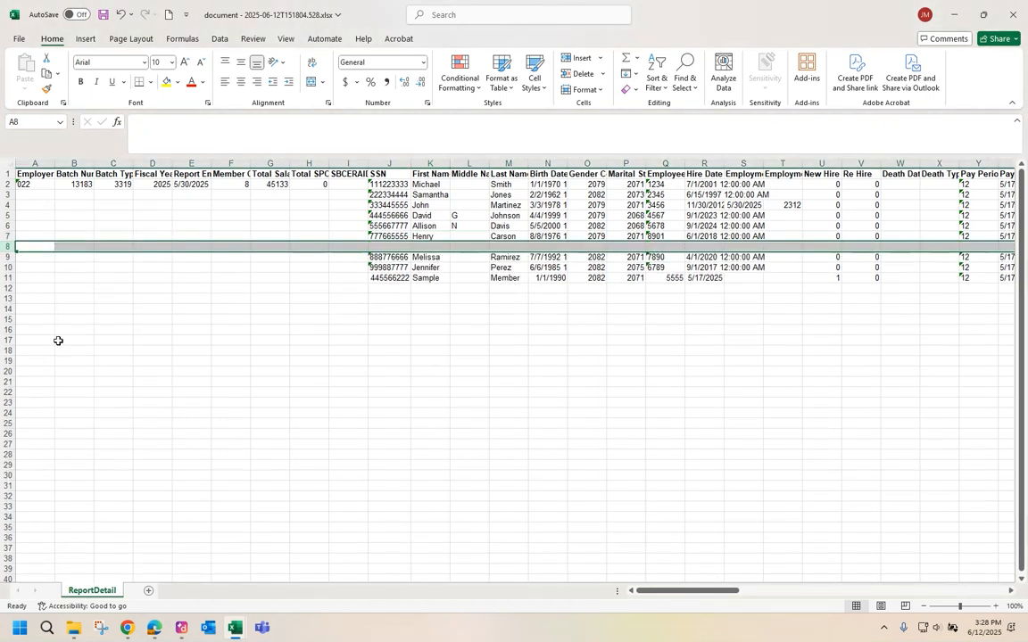
{"action": "left_click", "coordinate": [5, 235]}
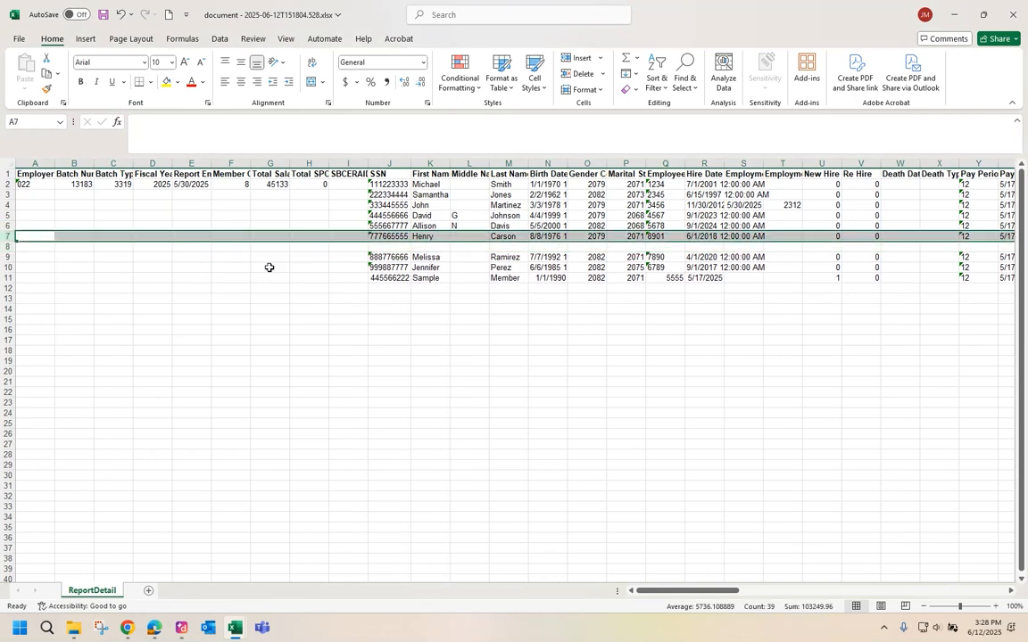
{"action": "key", "text": "ctrl+c"}
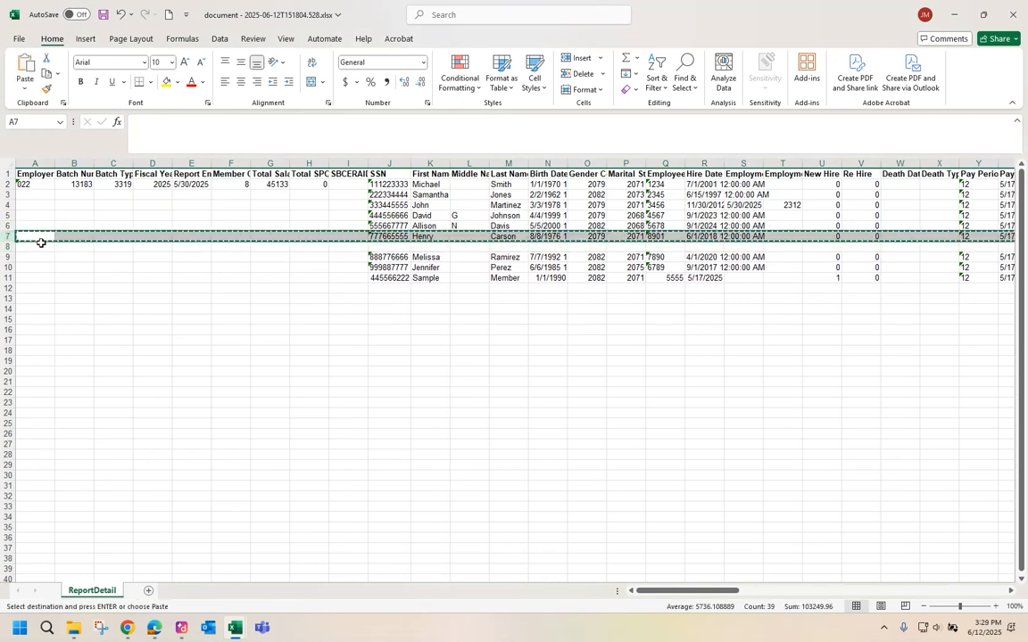
{"action": "left_click", "coordinate": [29, 246]}
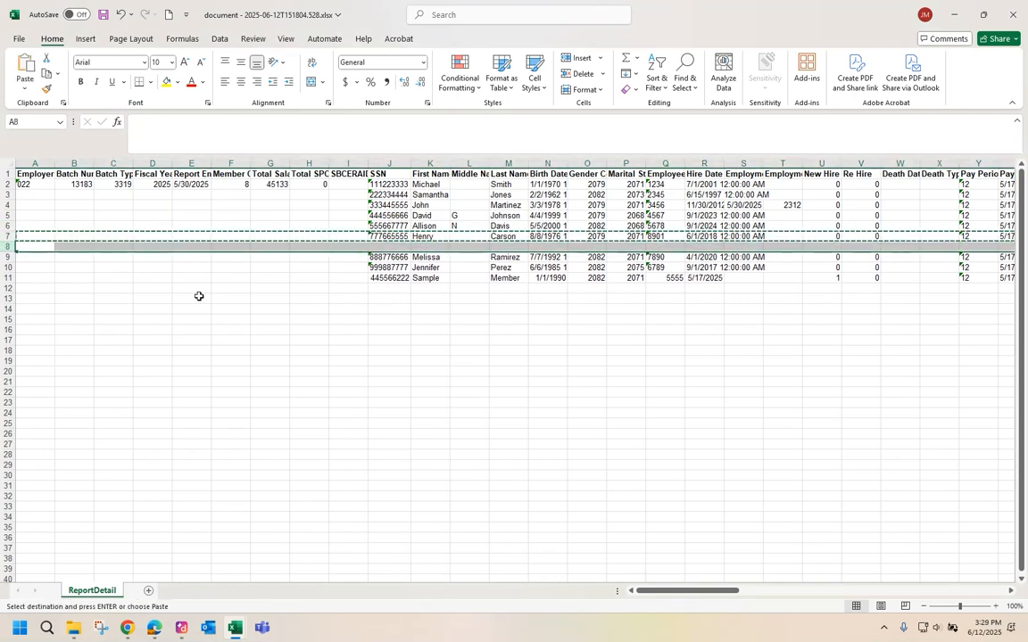
{"action": "key", "text": "ctrl+v"}
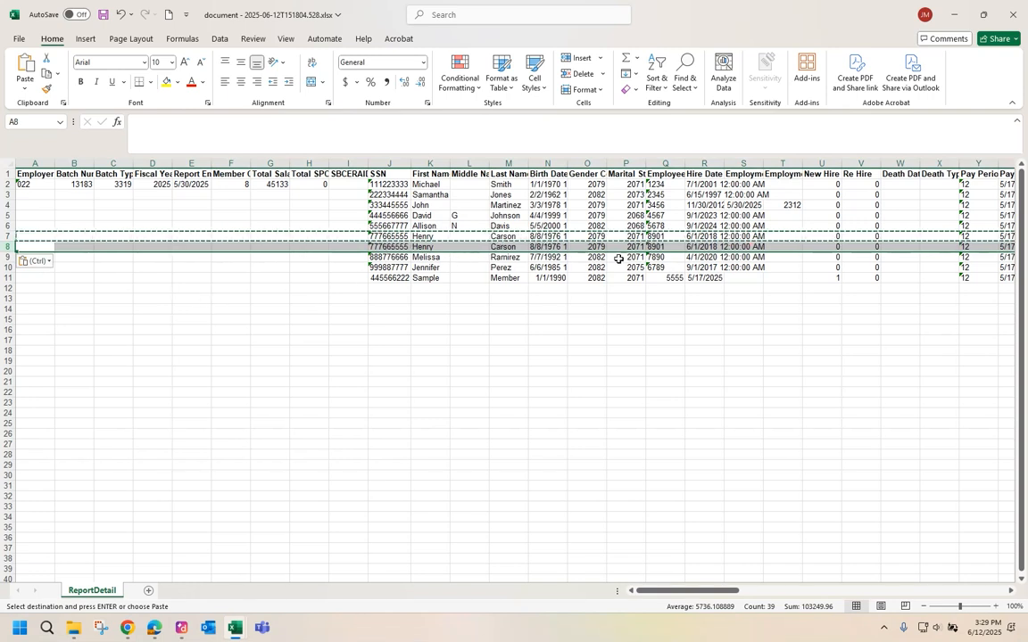
Change the copied row's Y8 value from 12 to 11.
{"action": "left_click", "coordinate": [966, 248]}
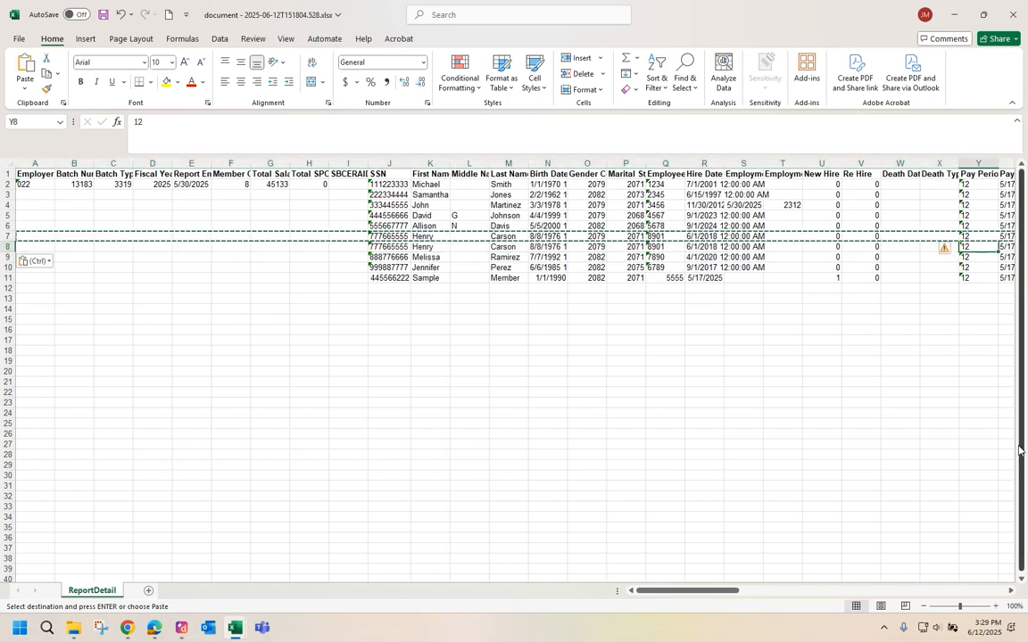
{"action": "type", "text": "11"}
{"action": "key", "text": "Tab"}
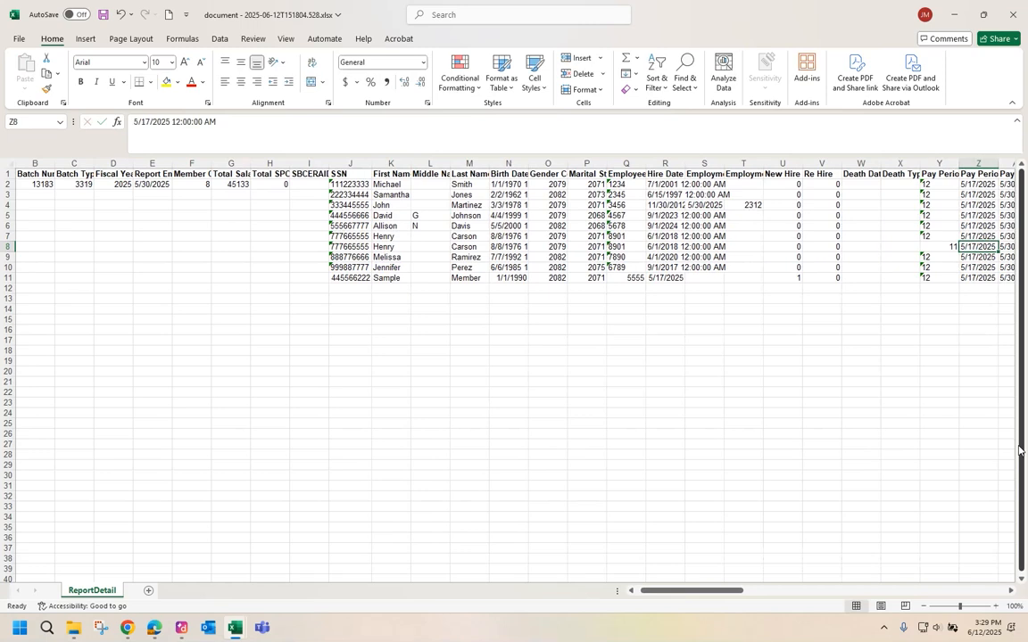
Enter the dates 5/3/2025 in Z8 and 5/16/2025 in AA8.
{"action": "scroll", "coordinate": [811, 321], "scroll_direction": "right", "scroll_amount": 3}
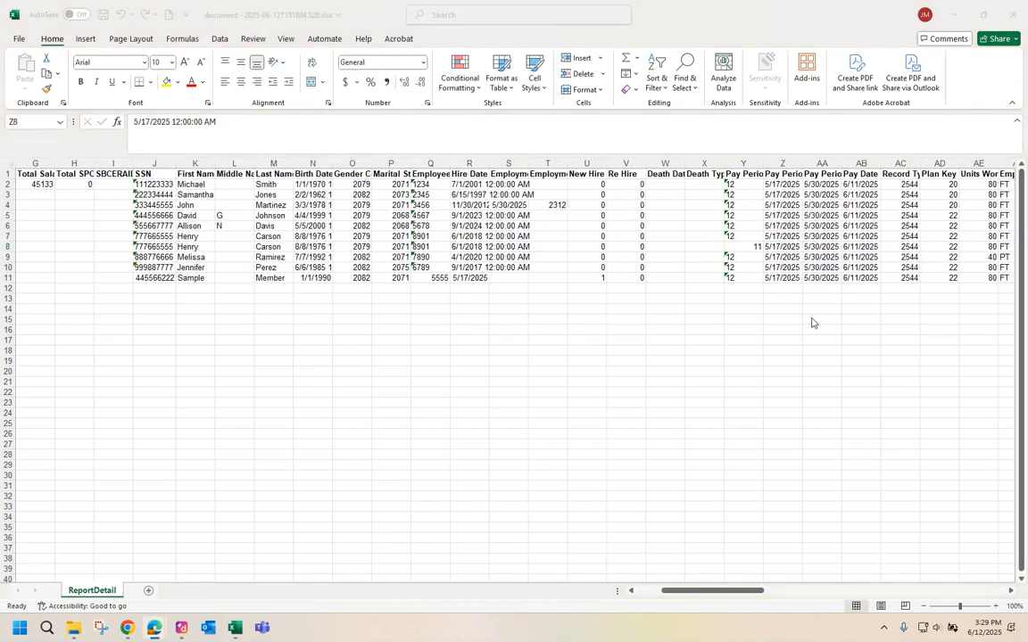
{"action": "type", "text": "5/3/2025"}
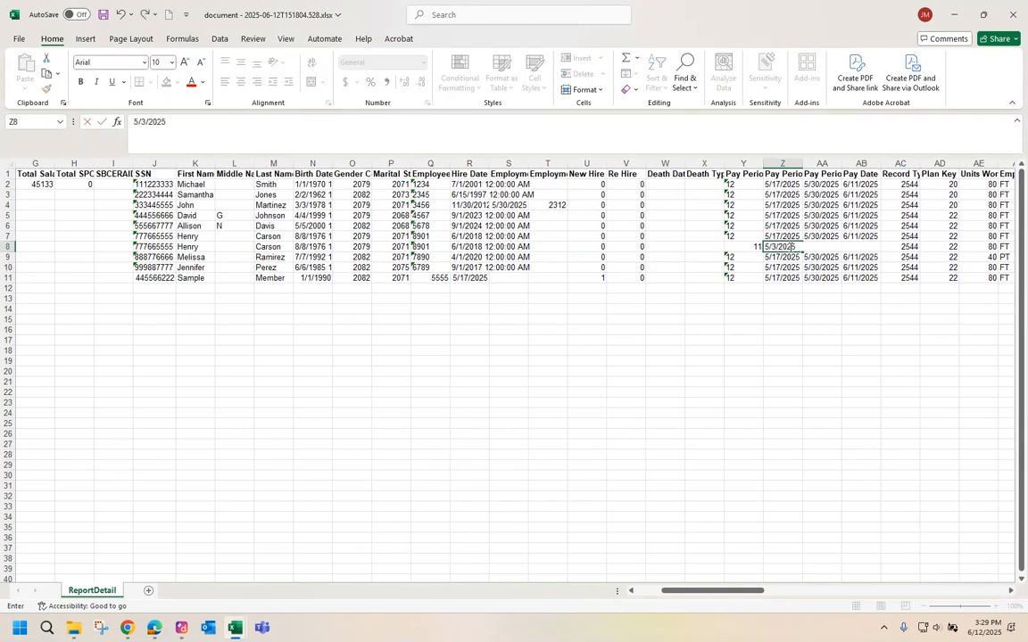
{"action": "key", "text": "Tab"}
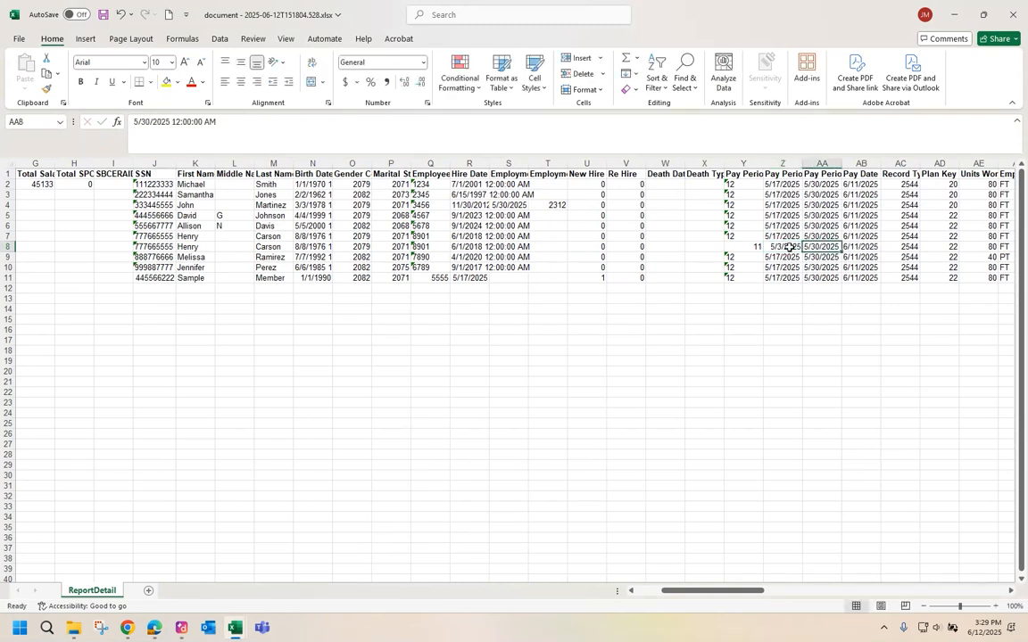
{"action": "type", "text": "5/16/"}
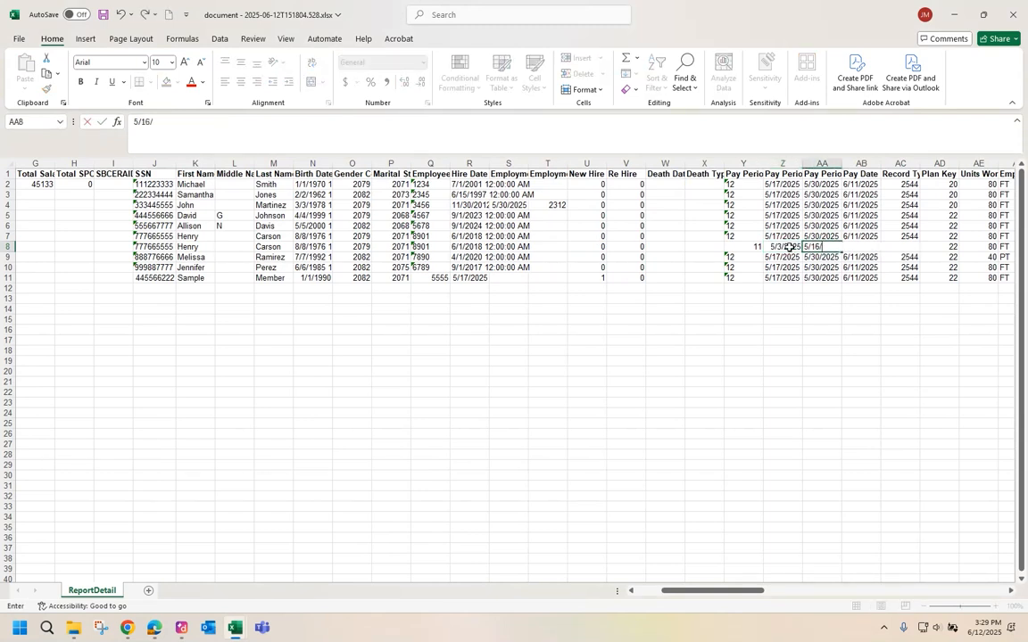
{"action": "type", "text": "2025"}
{"action": "key", "text": "Tab"}
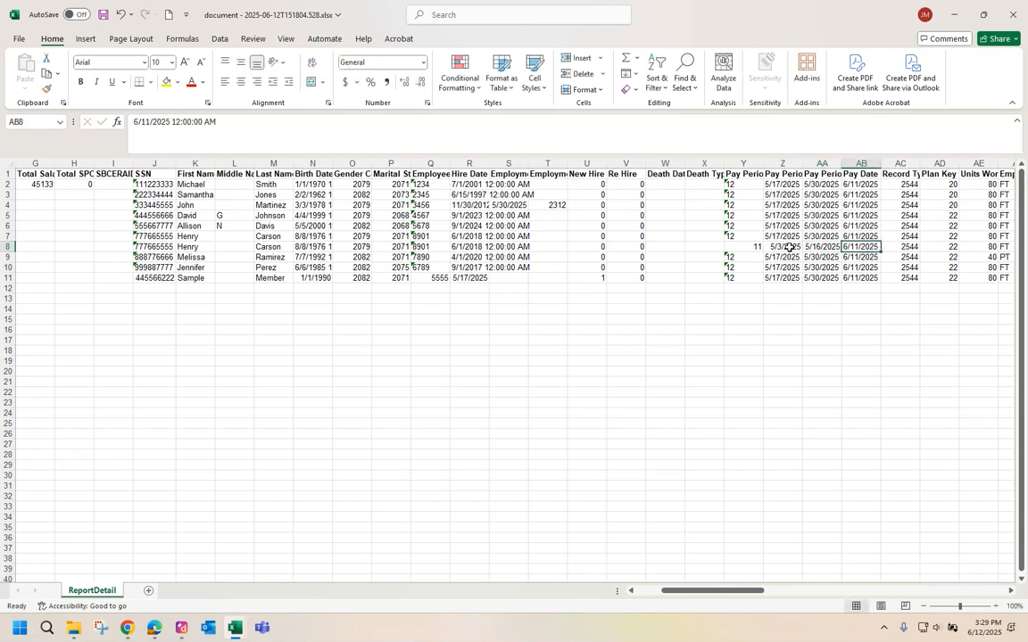
Enter 2547 in AC8 and 0 in AE8 on row 8.
{"action": "key", "text": "Tab"}
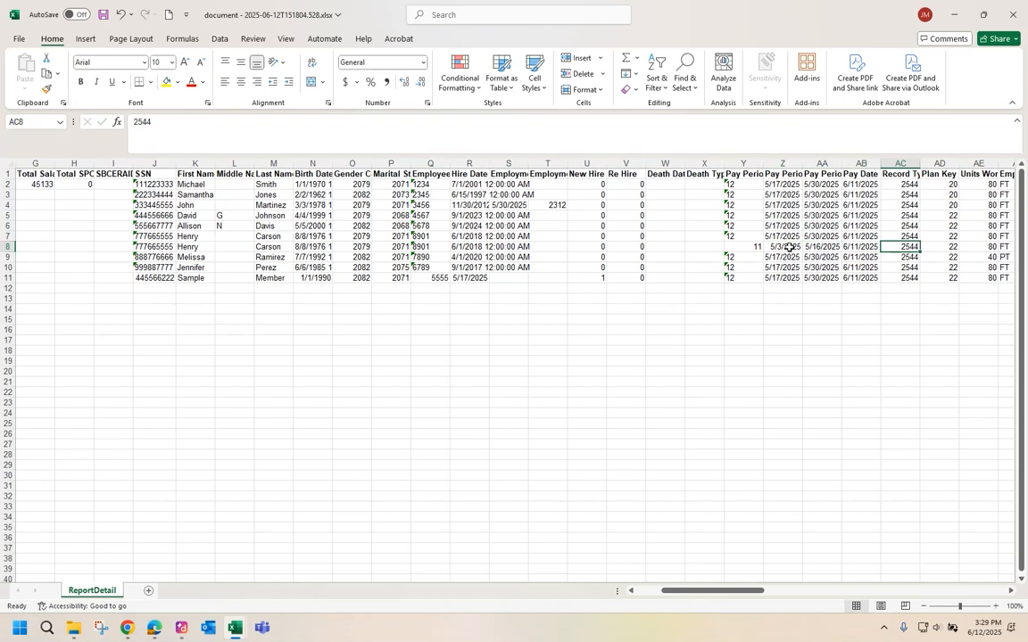
{"action": "type", "text": "2547"}
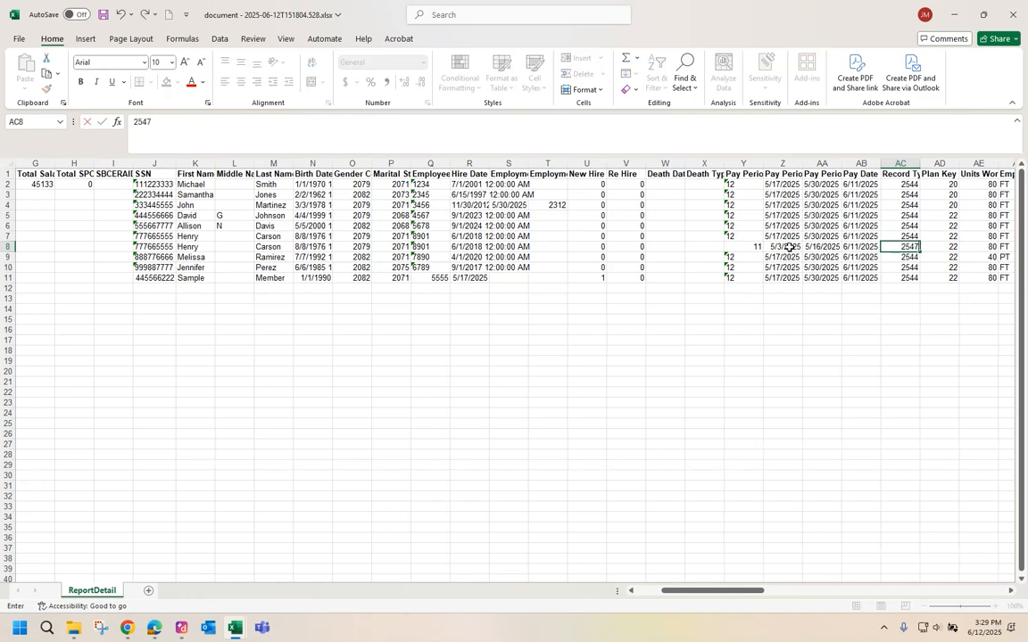
{"action": "key", "text": "Tab"}
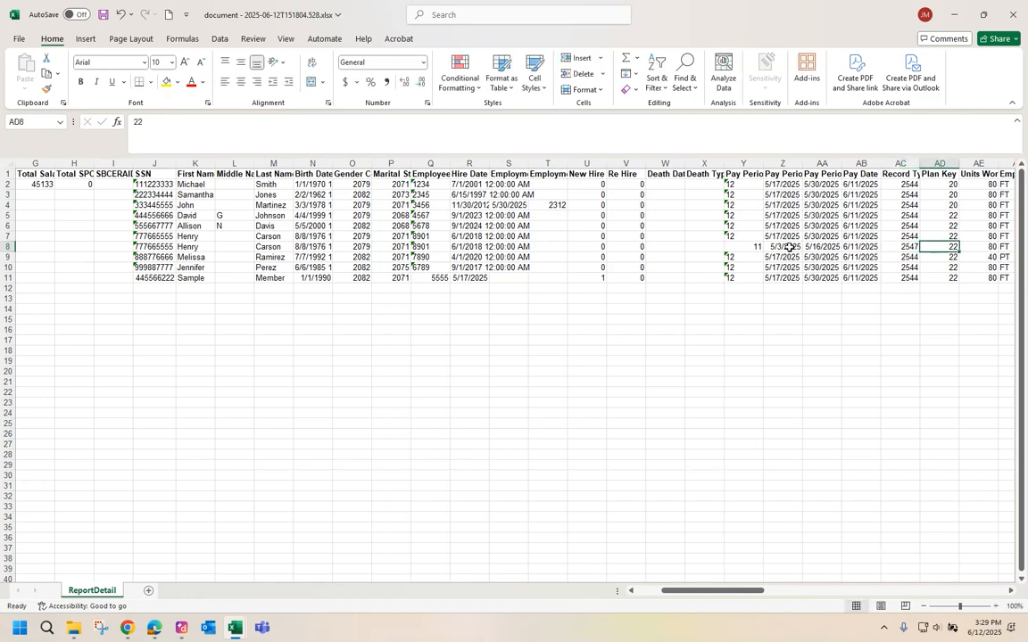
{"action": "left_click", "coordinate": [1011, 591]}
{"action": "left_click", "coordinate": [1011, 591]}
{"action": "left_click", "coordinate": [1011, 593]}
{"action": "key", "text": "Tab"}
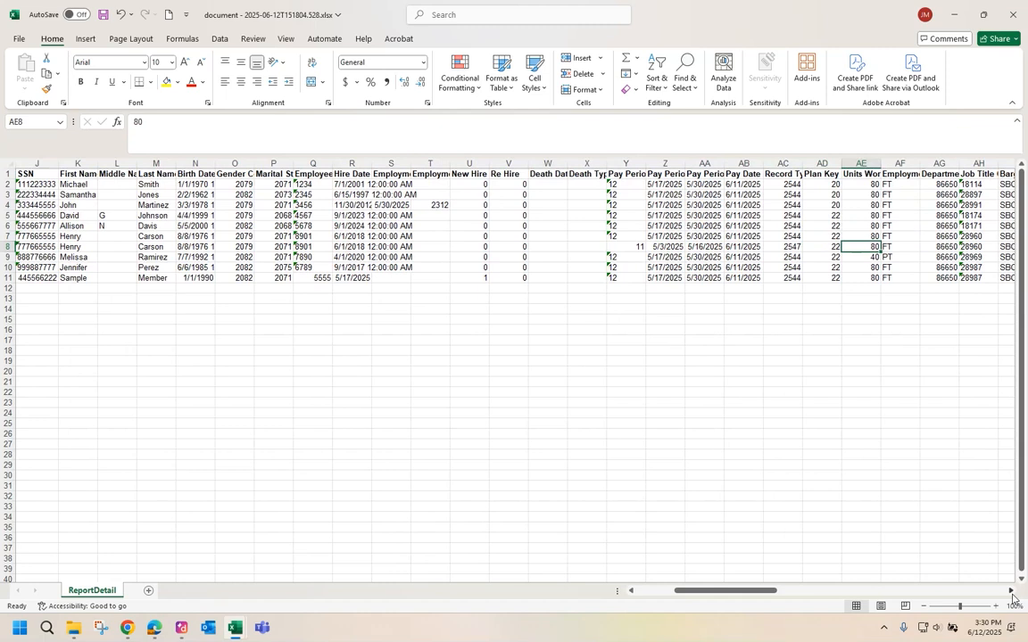
{"action": "type", "text": "0"}
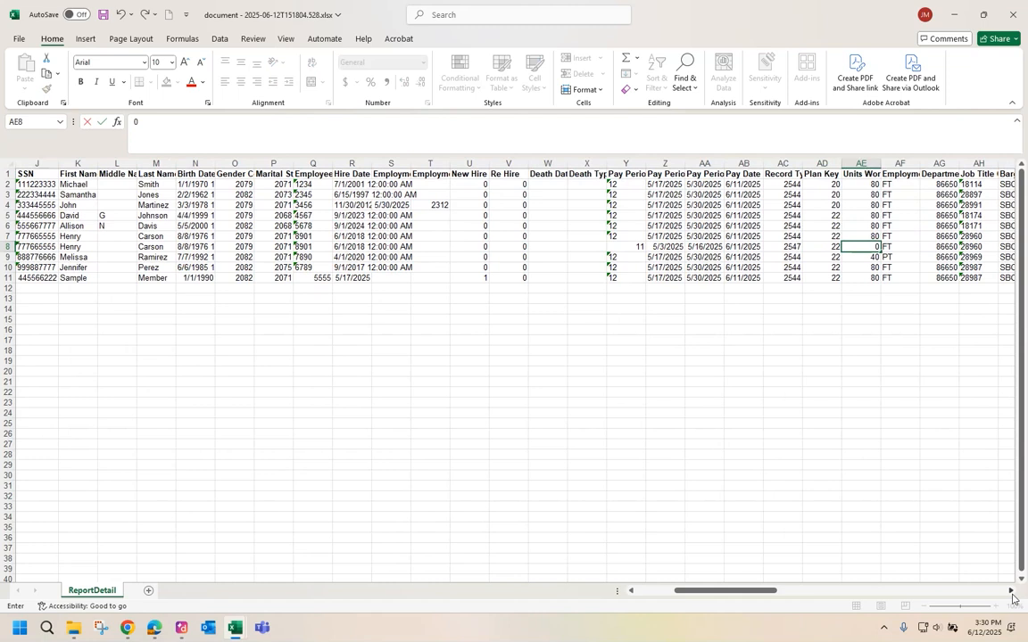
{"action": "key", "text": "Tab"}
{"action": "key", "text": "Tab"}
{"action": "key", "text": "Tab"}
{"action": "key", "text": "Tab"}
{"action": "key", "text": "Tab"}
{"action": "key", "text": "Tab"}
{"action": "key", "text": "Tab"}
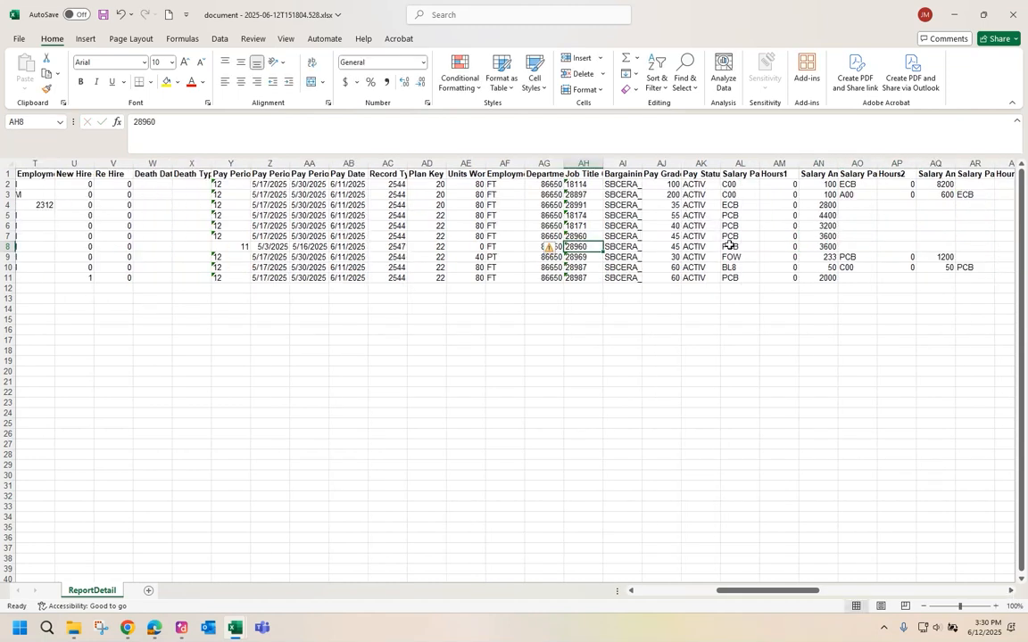
Enter 200 in AN8 and an EERefund of 25 in BP8.
{"action": "key", "text": "Tab"}
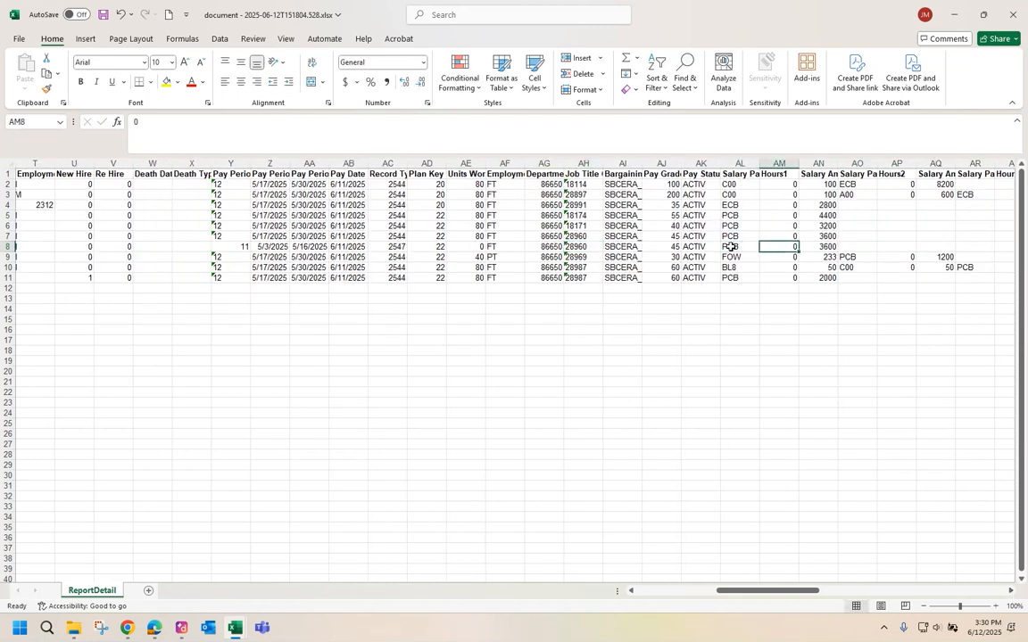
{"action": "key", "text": "Tab"}
{"action": "type", "text": "200"}
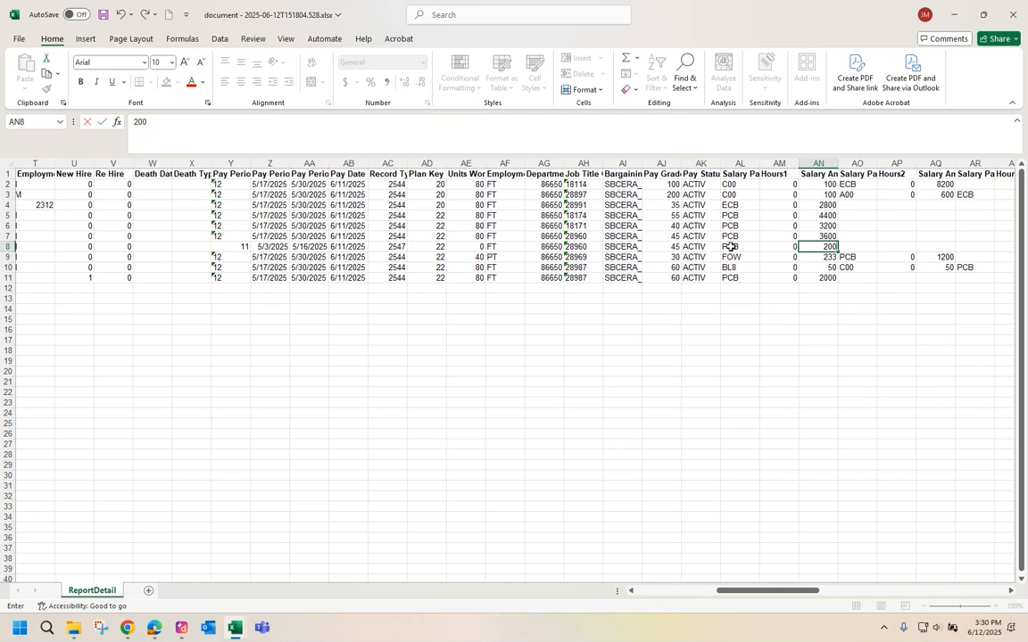
{"action": "key", "text": "Tab"}
{"action": "key", "text": "Tab"}
{"action": "key", "text": "Tab"}
{"action": "key", "text": "Tab"}
{"action": "key", "text": "Tab"}
{"action": "key", "text": "Tab"}
{"action": "key", "text": "Tab"}
{"action": "key", "text": "Tab"}
{"action": "key", "text": "Tab"}
{"action": "key", "text": "Tab"}
{"action": "key", "text": "Tab"}
{"action": "key", "text": "Tab"}
{"action": "key", "text": "Tab"}
{"action": "key", "text": "Tab"}
{"action": "key", "text": "Tab"}
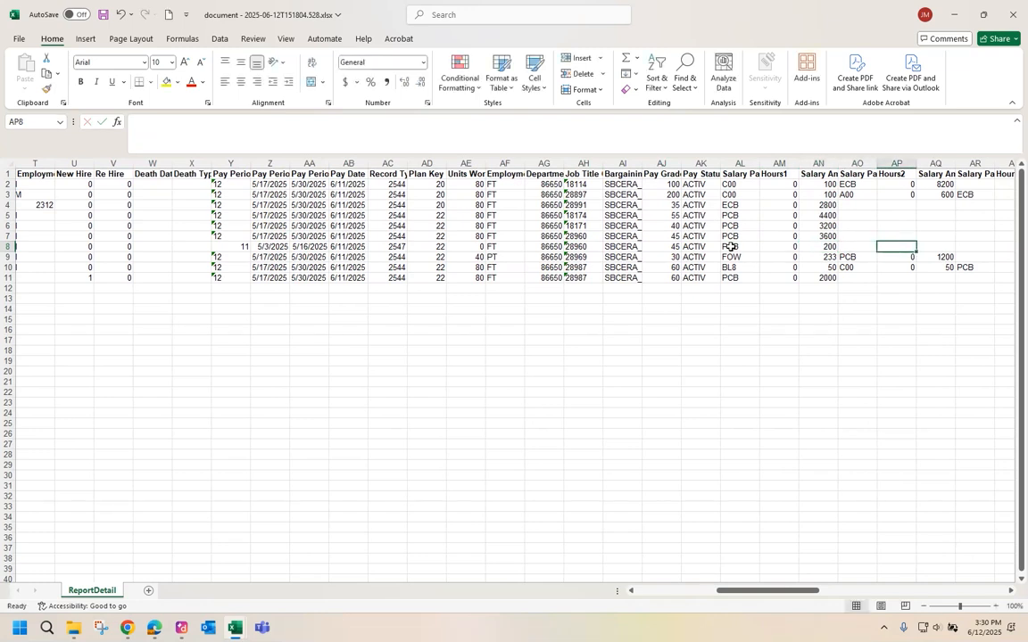
{"action": "key", "text": "Tab"}
{"action": "key", "text": "Tab"}
{"action": "key", "text": "Tab"}
{"action": "key", "text": "Tab"}
{"action": "key", "text": "Tab"}
{"action": "key", "text": "Tab"}
{"action": "key", "text": "Tab"}
{"action": "key", "text": "Tab"}
{"action": "key", "text": "Tab"}
{"action": "key", "text": "Tab"}
{"action": "key", "text": "Tab"}
{"action": "key", "text": "Tab"}
{"action": "key", "text": "Tab"}
{"action": "key", "text": "Tab"}
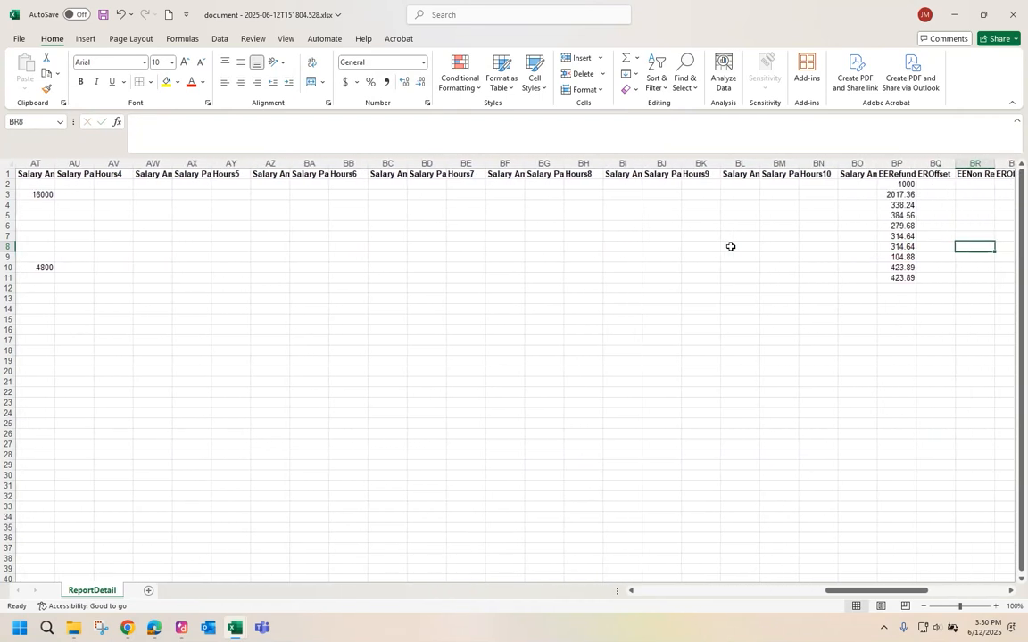
{"action": "type", "text": "25"}
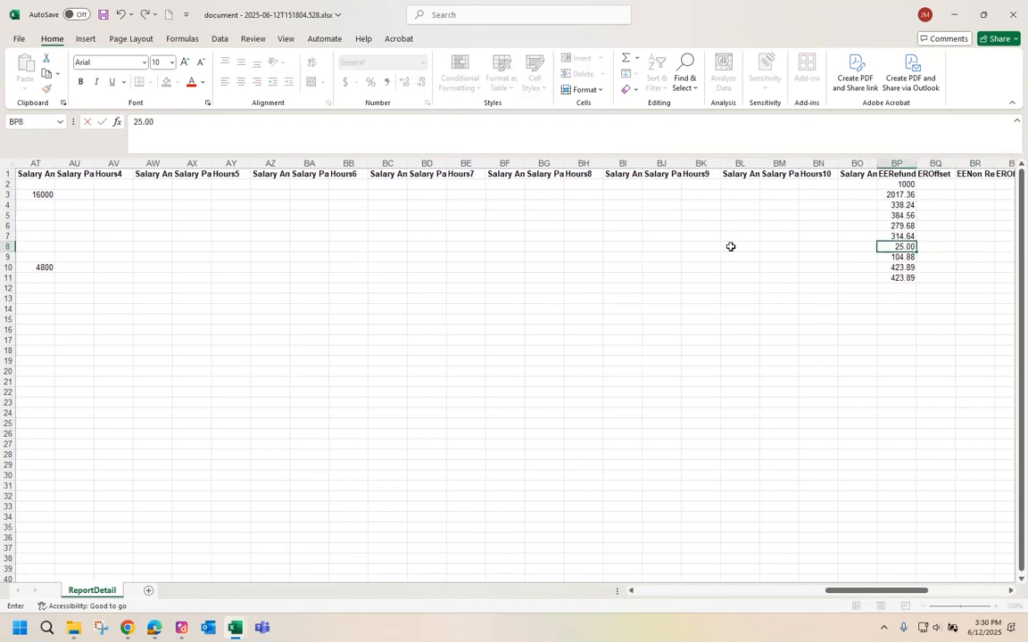
{"action": "key", "text": "Tab"}
{"action": "key", "text": "Tab"}
{"action": "key", "text": "Tab"}
{"action": "key", "text": "Tab"}
{"action": "key", "text": "Tab"}
{"action": "key", "text": "Tab"}
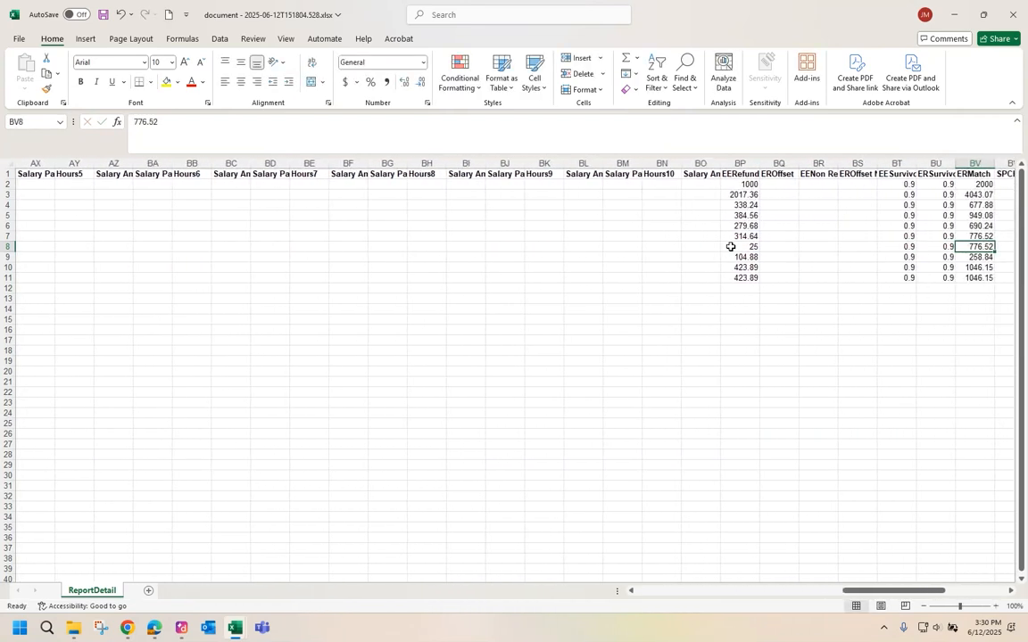
Set both survivor cells BT8 and BU8 to 0.00 and ERMatch BV8 to 50.00.
{"action": "key", "text": "shift+Tab"}
{"action": "key", "text": "shift+Tab"}
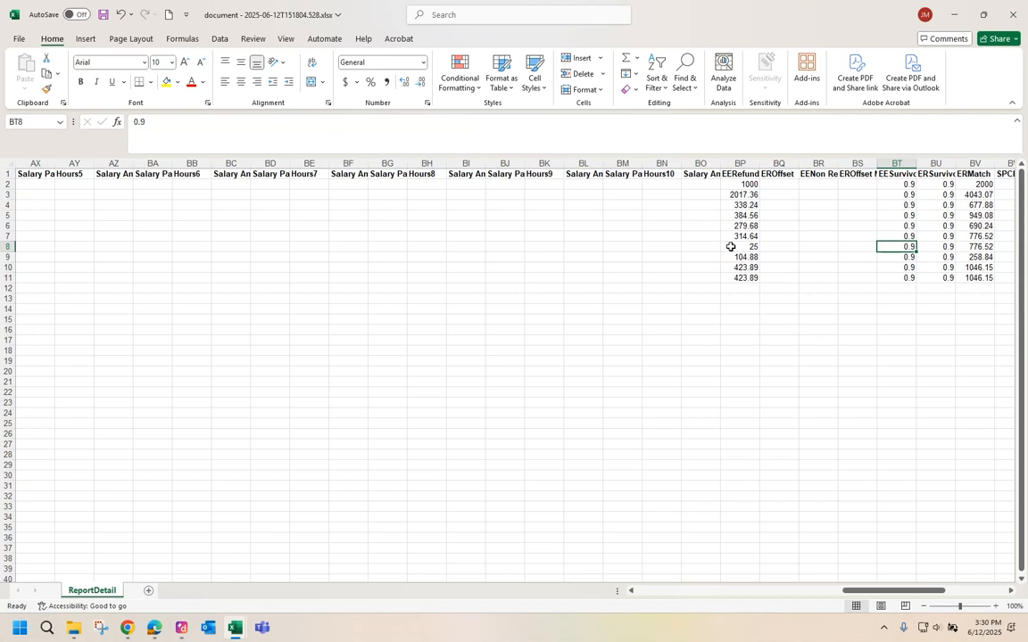
{"action": "type", "text": "0.00"}
{"action": "key", "text": "Tab"}
{"action": "type", "text": "0.00"}
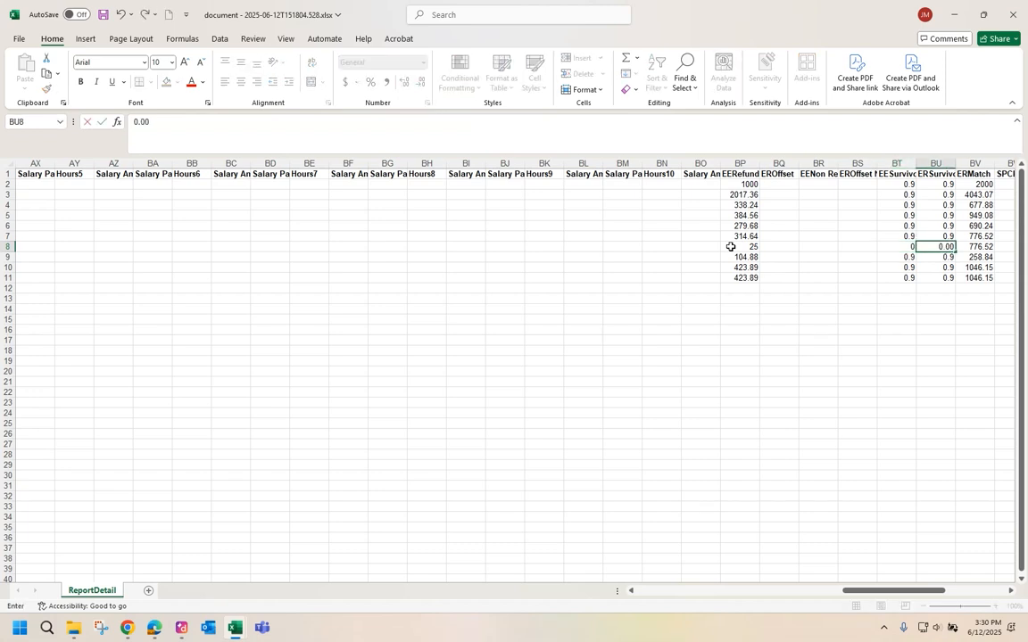
{"action": "key", "text": "Tab"}
{"action": "type", "text": "50.00"}
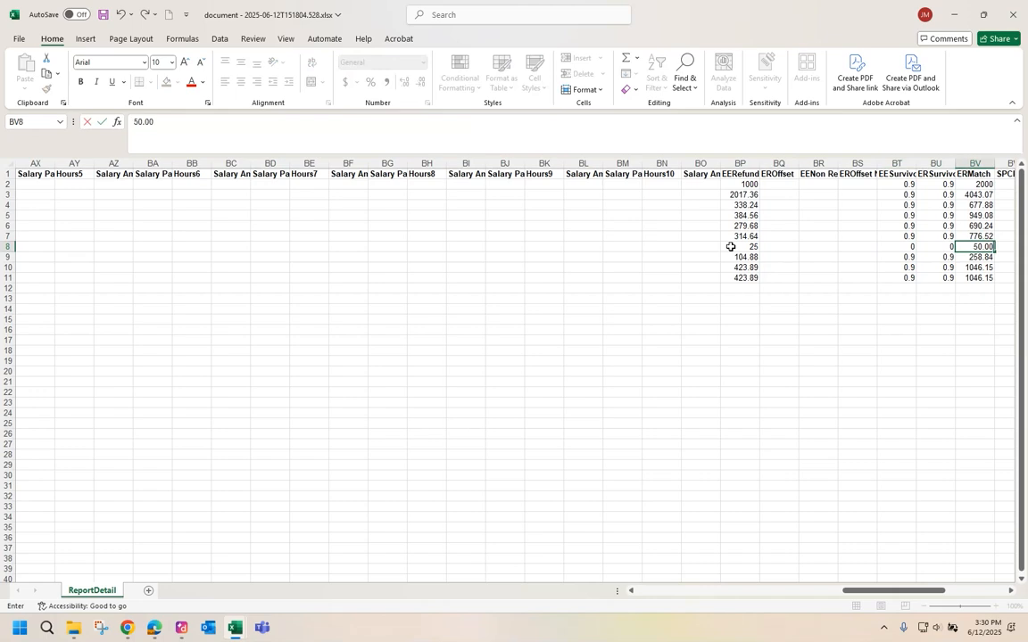
{"action": "key", "text": "Return"}
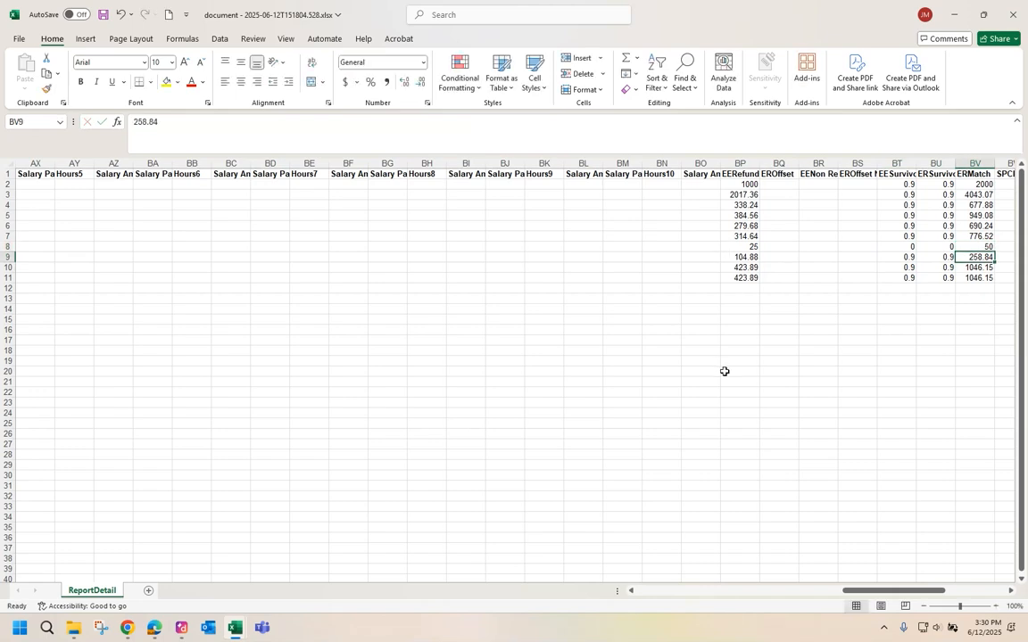
Change the member count in F2 to 9.
{"action": "left_click_drag", "start_coordinate": [861, 591], "coordinate": [655, 589]}
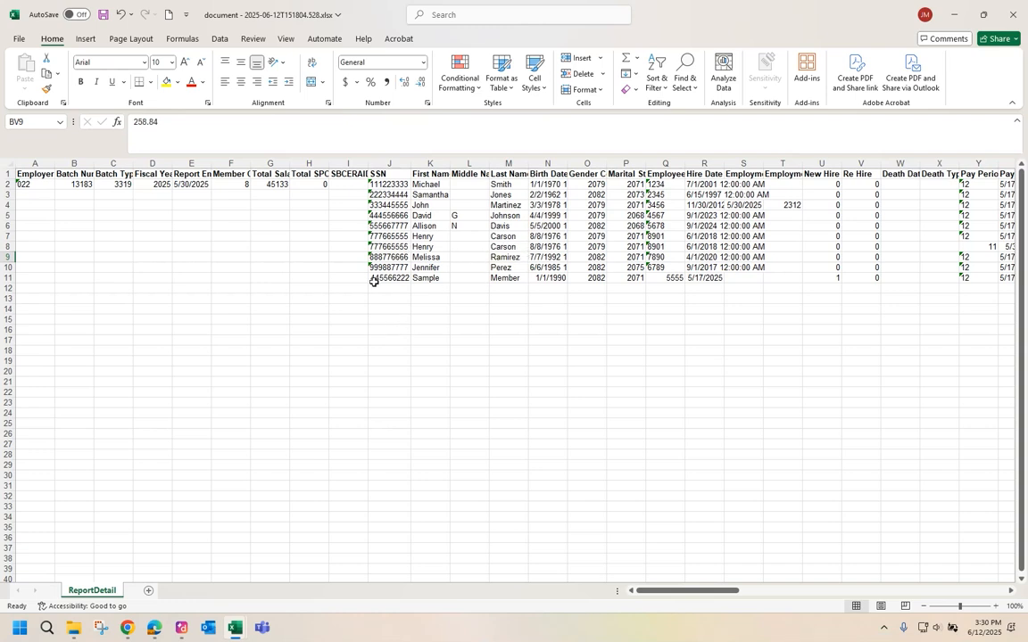
{"action": "left_click", "coordinate": [243, 185]}
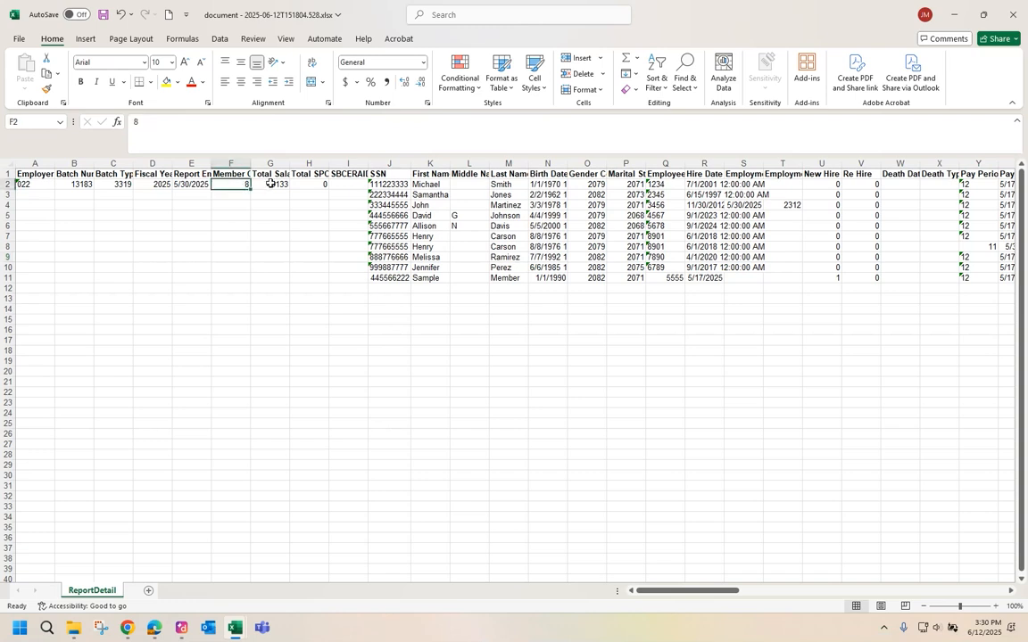
{"action": "left_click", "coordinate": [273, 184]}
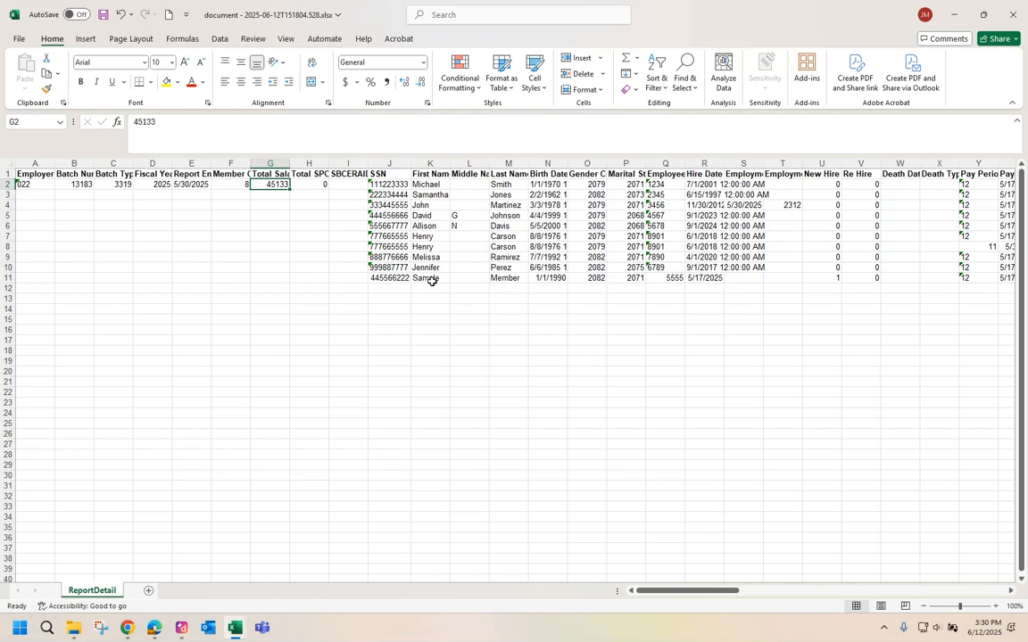
{"action": "left_click", "coordinate": [242, 183]}
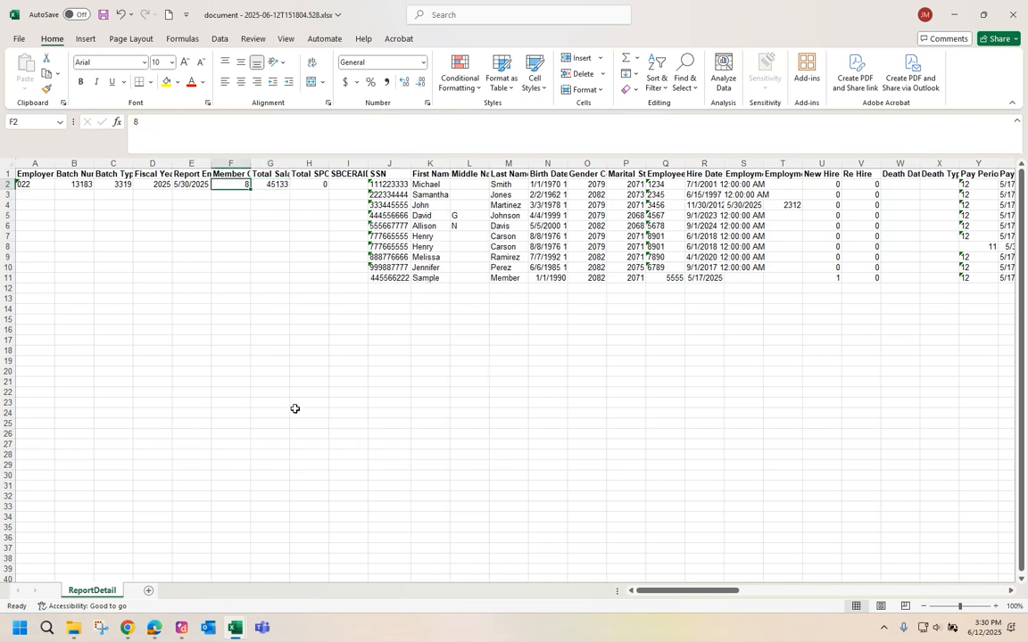
{"action": "type", "text": "9"}
{"action": "key", "text": "Tab"}
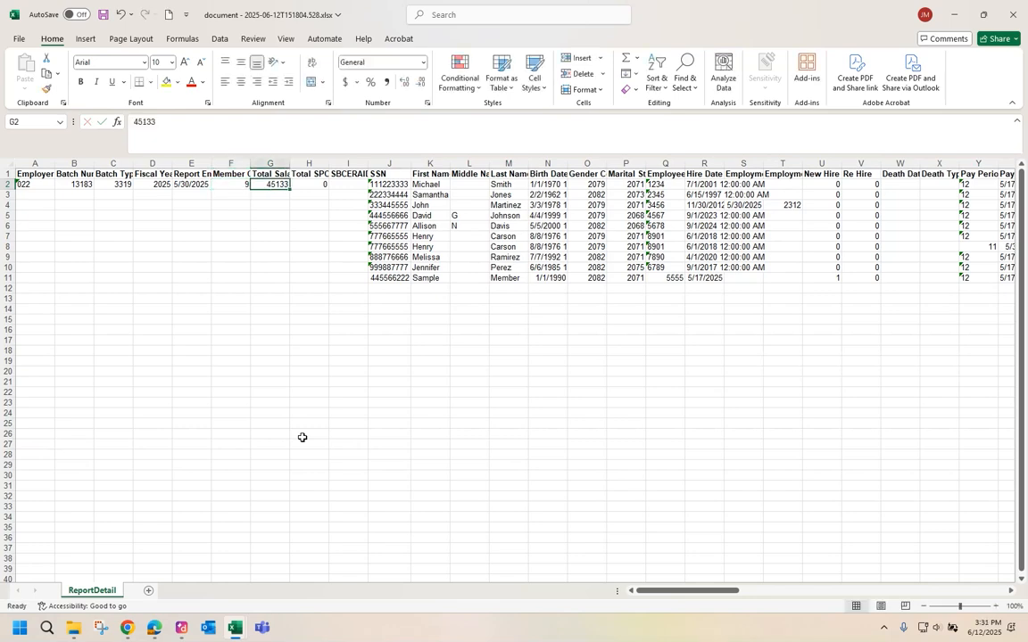
Sum the salary amounts AN2:AT11 and set the total salary in G2 to 47533.
{"action": "left_click_drag", "start_coordinate": [711, 590], "coordinate": [808, 599]}
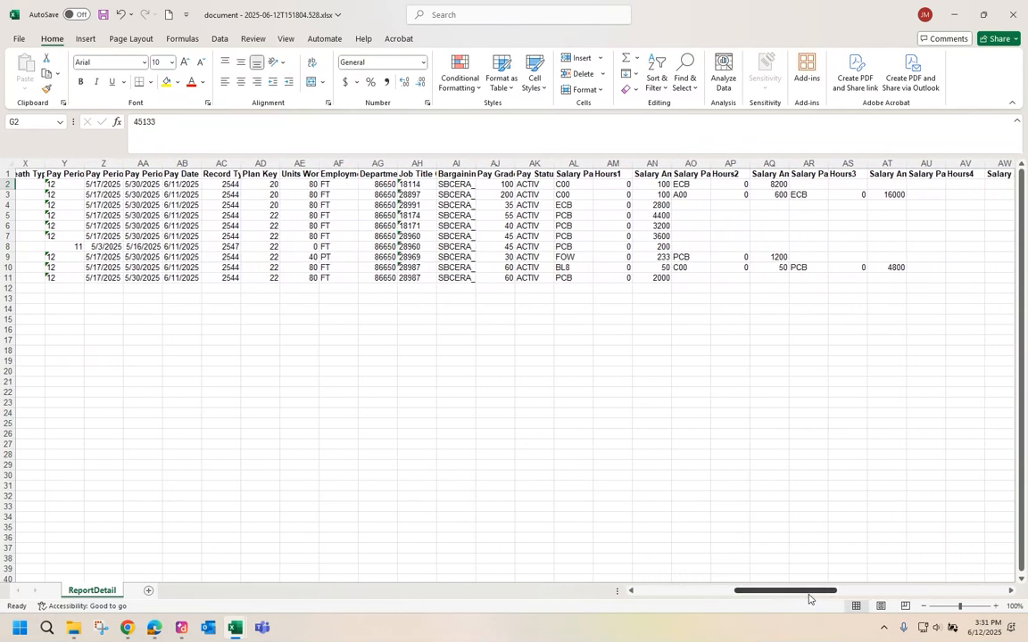
{"action": "left_click", "coordinate": [641, 185]}
{"action": "left_click_drag", "start_coordinate": [641, 185], "coordinate": [897, 282]}
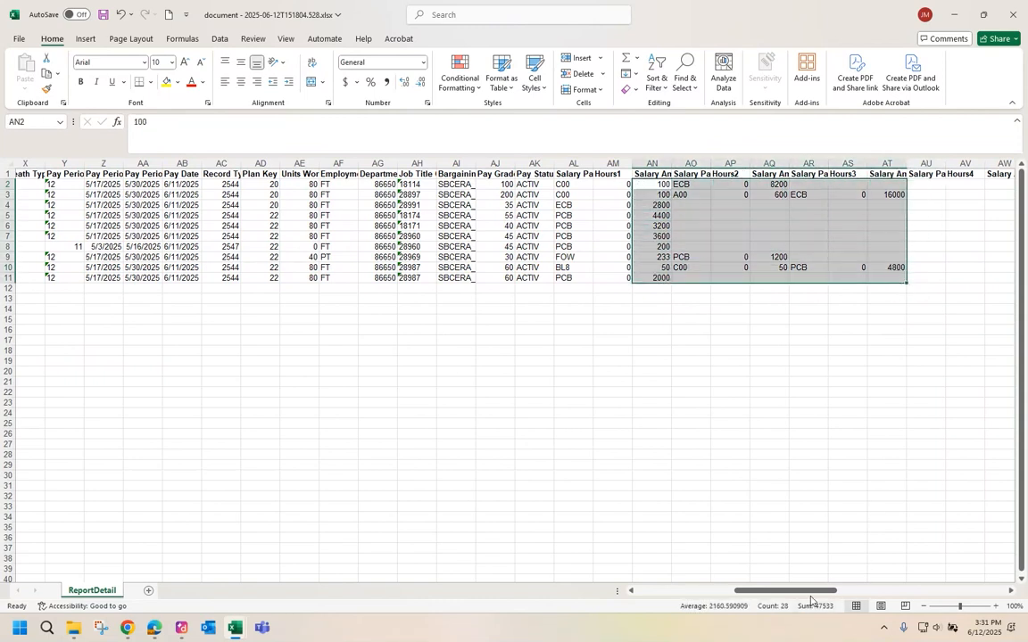
{"action": "left_click_drag", "start_coordinate": [814, 596], "coordinate": [668, 572]}
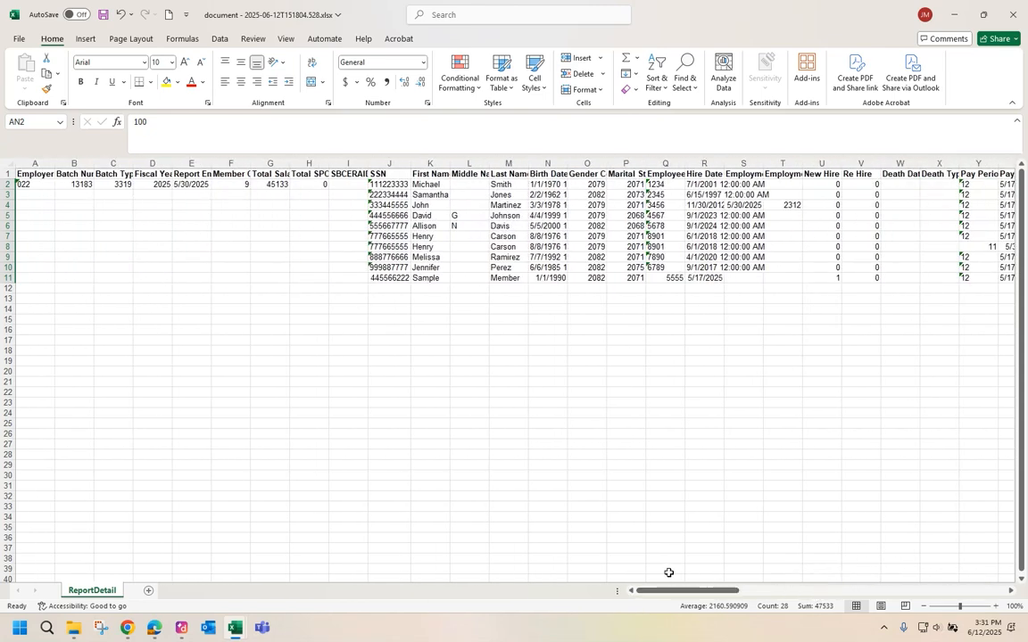
{"action": "left_click", "coordinate": [279, 186]}
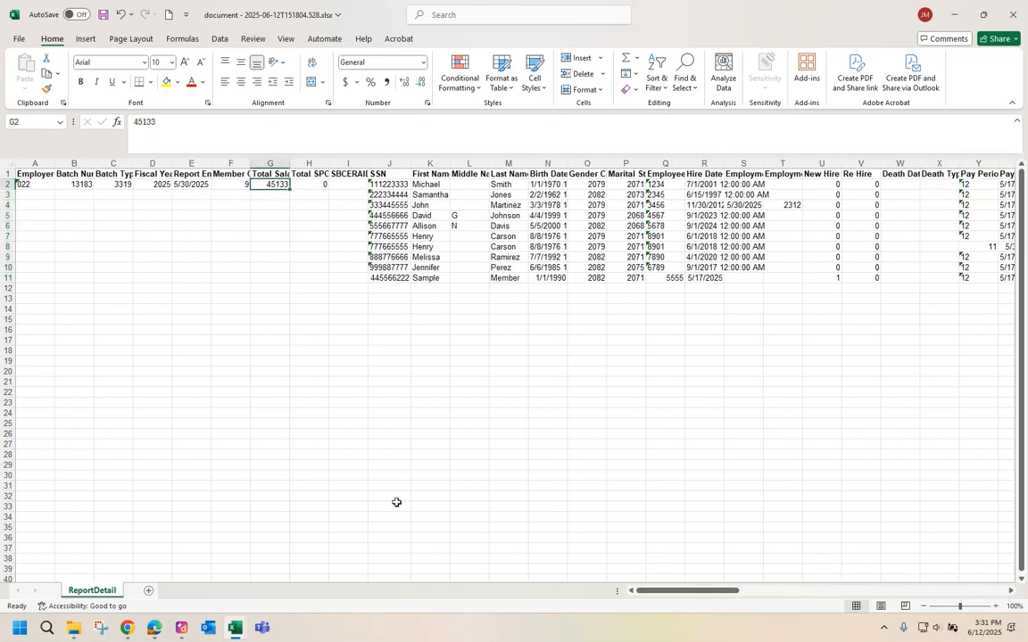
{"action": "type", "text": "47533"}
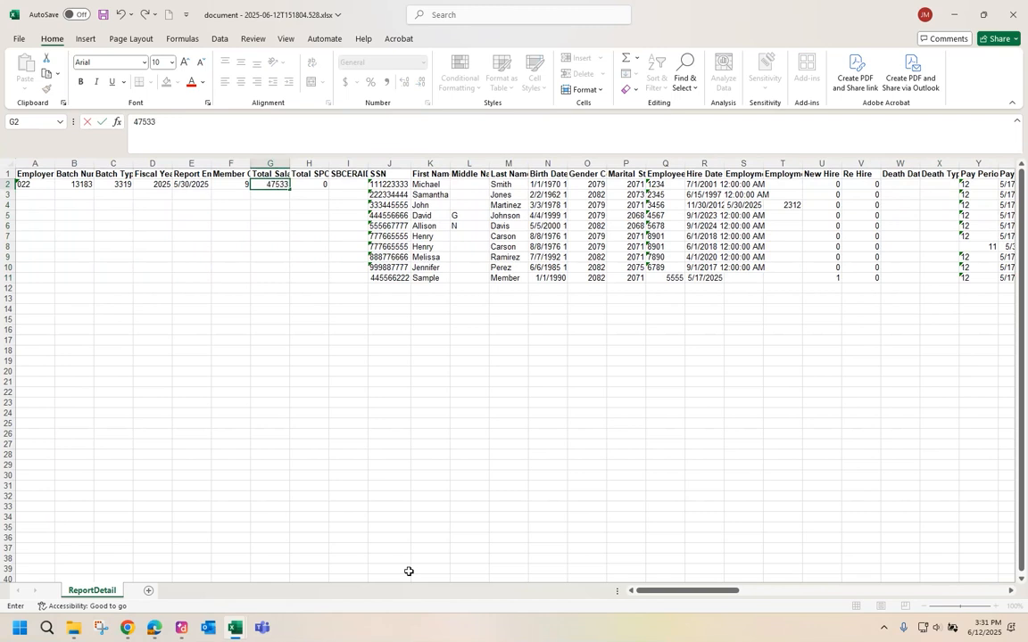
{"action": "key", "text": "Return"}
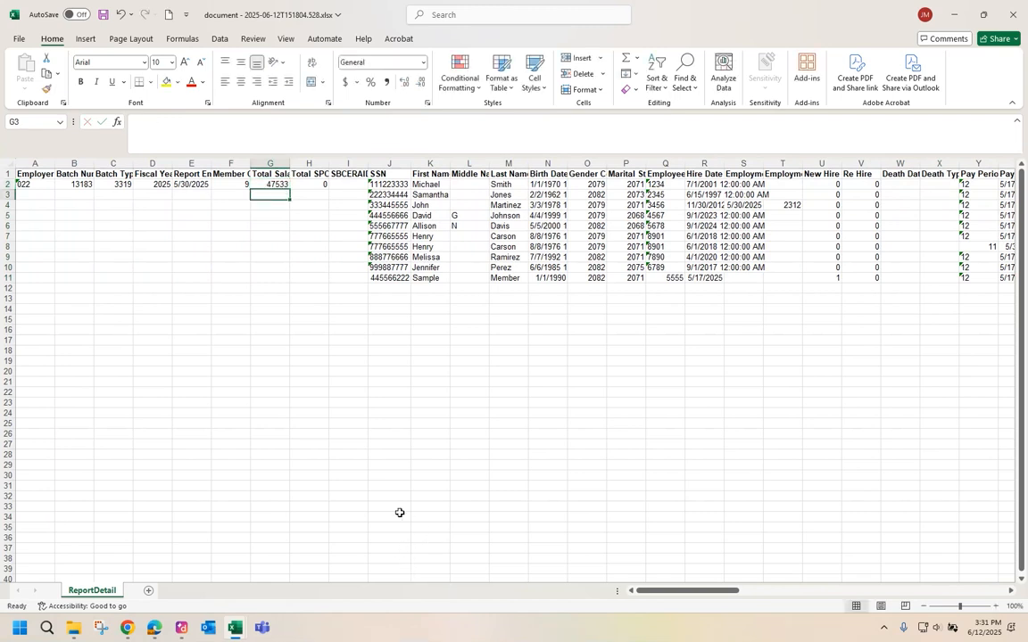
Save the workbook as PP12.25 13183.xlsx, editing the existing PP11.25 13180.xlsx name.
{"action": "left_click", "coordinate": [16, 40]}
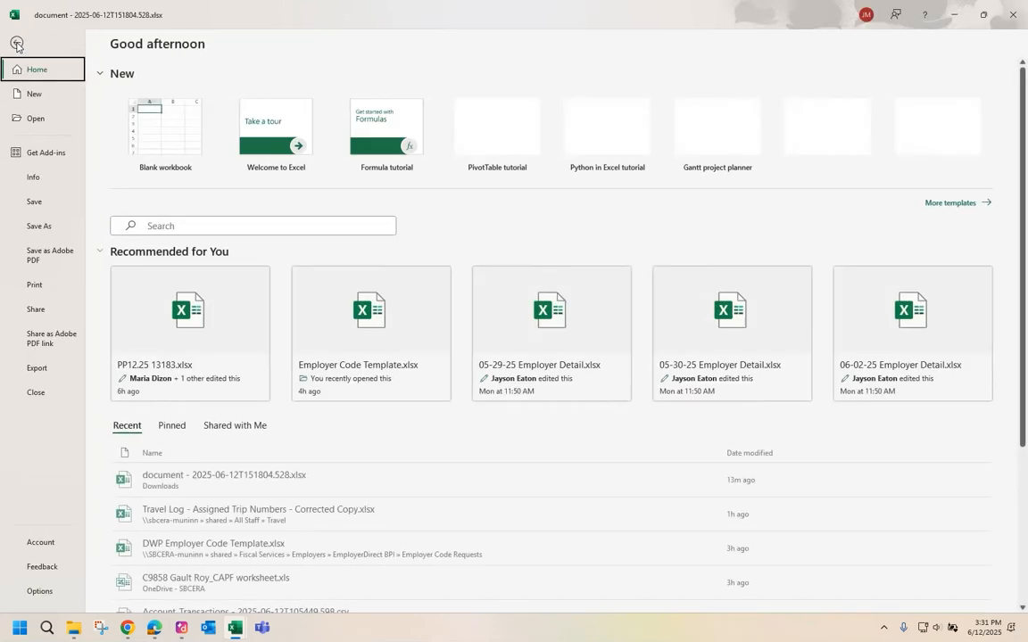
{"action": "left_click", "coordinate": [38, 227]}
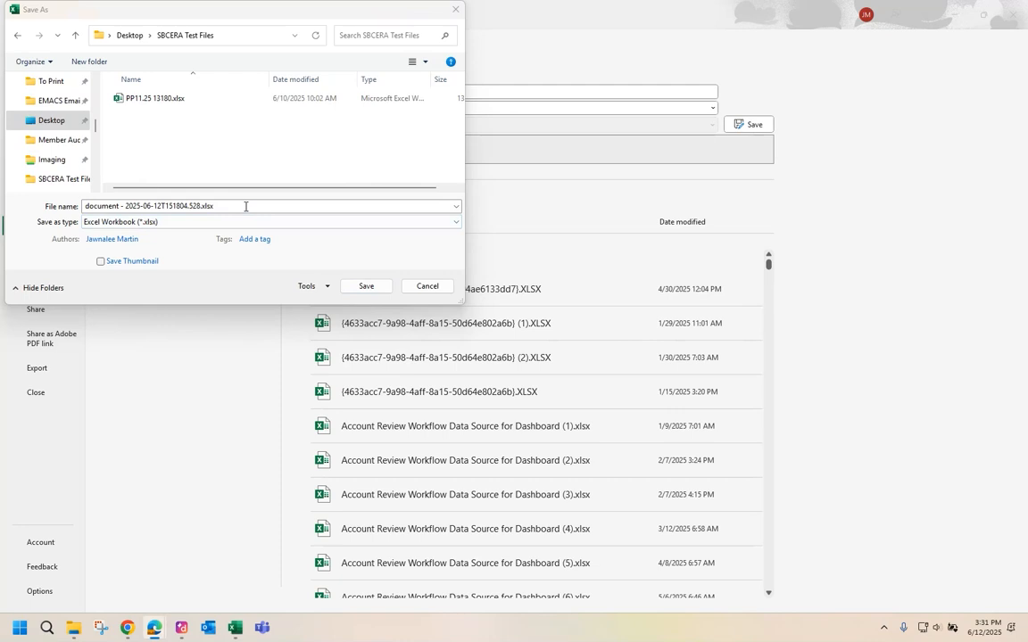
{"action": "left_click", "coordinate": [135, 105]}
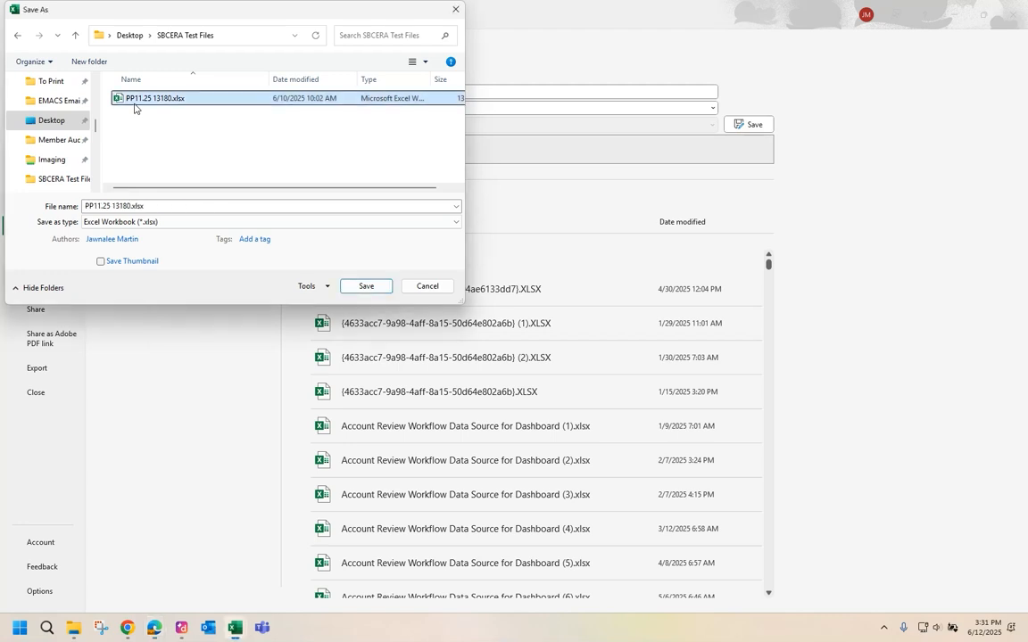
{"action": "left_click", "coordinate": [99, 209]}
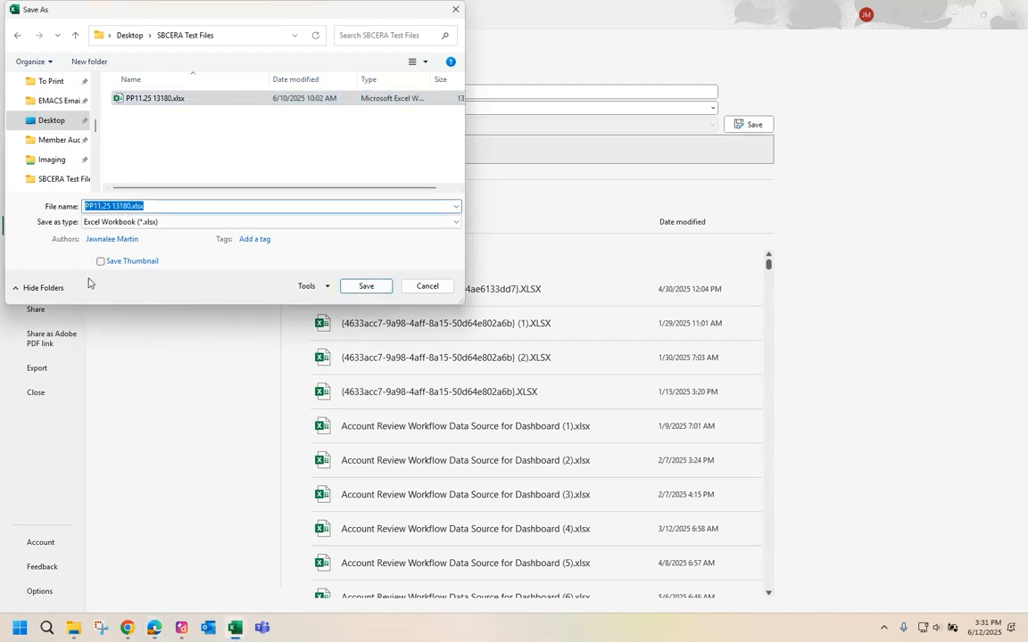
{"action": "left_click", "coordinate": [97, 206]}
{"action": "key", "text": "BackSpace"}
{"action": "left_click", "coordinate": [112, 239]}
{"action": "type", "text": "2"}
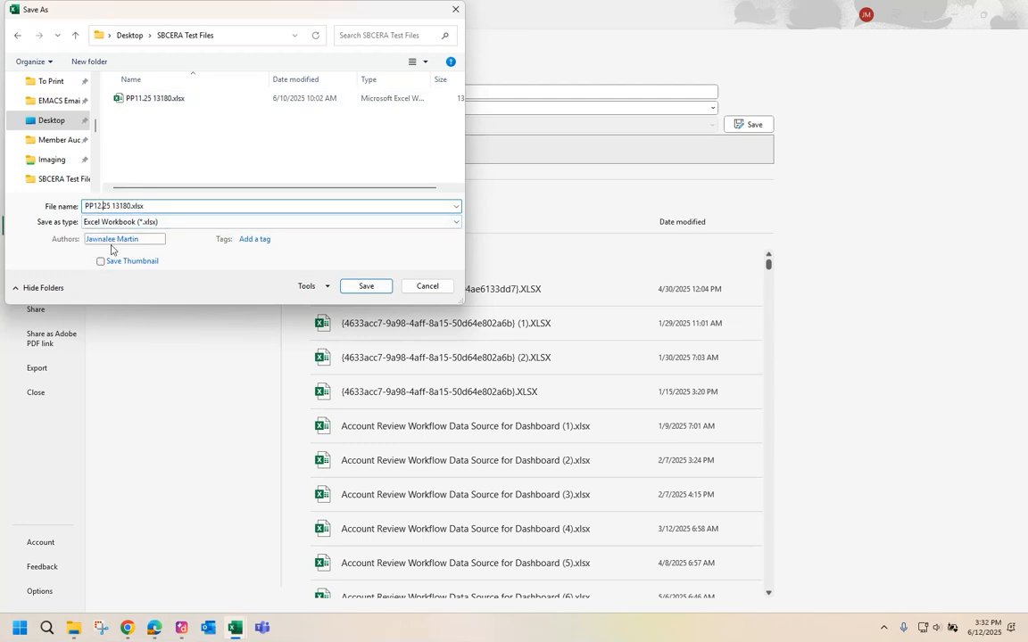
{"action": "key", "text": "Delete"}
{"action": "type", "text": "3"}
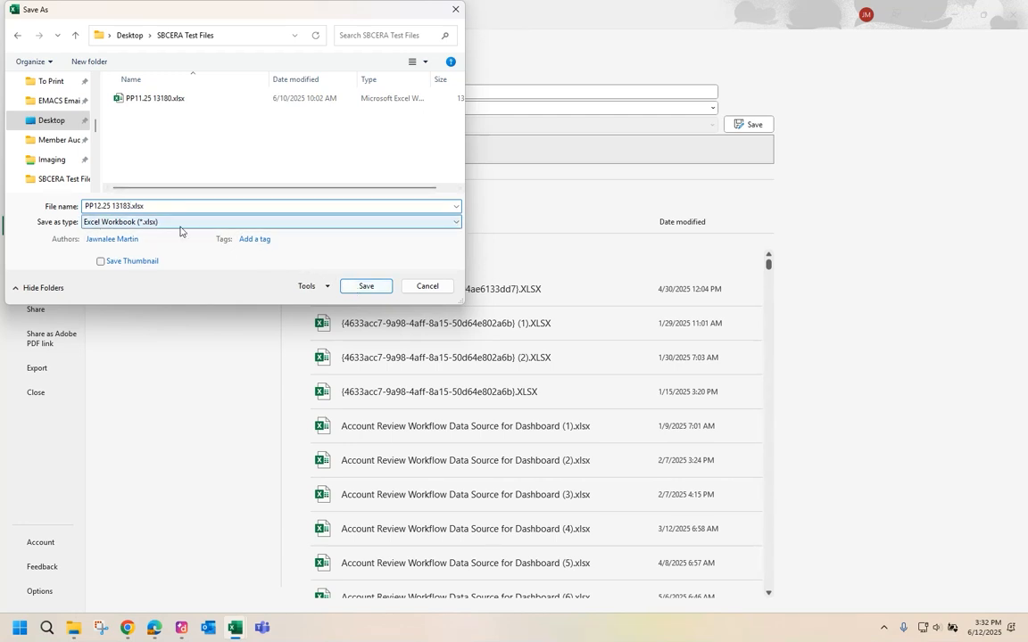
{"action": "left_click", "coordinate": [364, 286]}
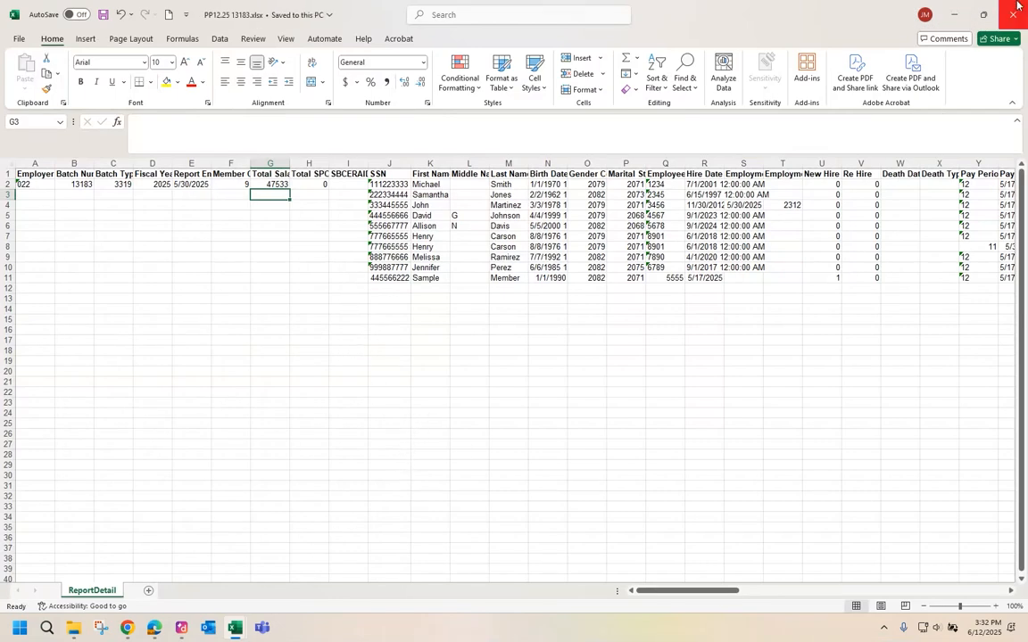
Upload PP12.25 13183.xlsx as a delimited reporting file in EmployerDirect and submit it.
{"action": "mouse_move", "coordinate": [141, 629]}
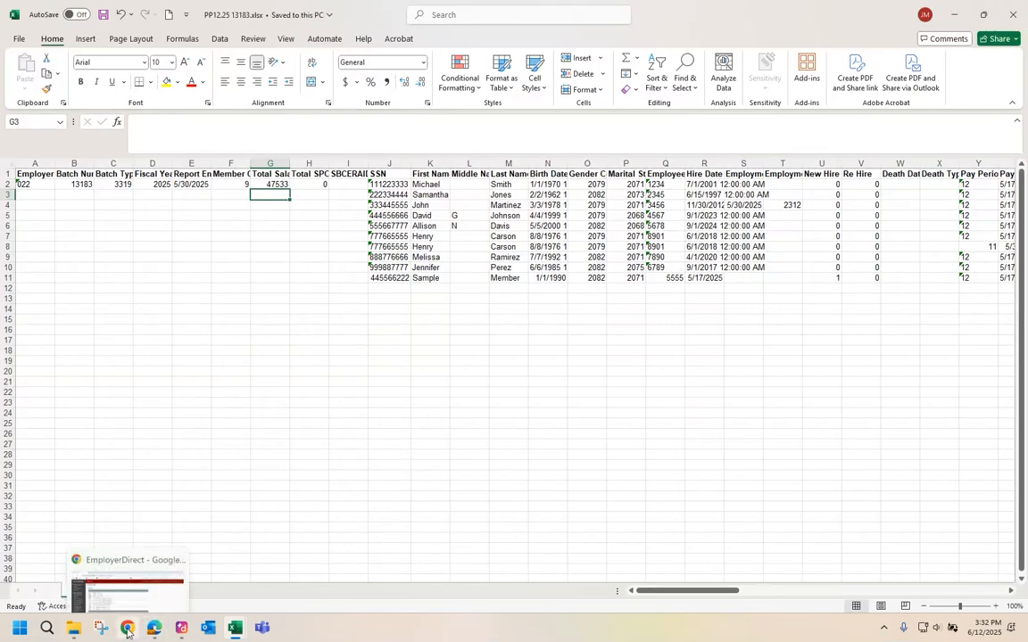
{"action": "left_click", "coordinate": [143, 553]}
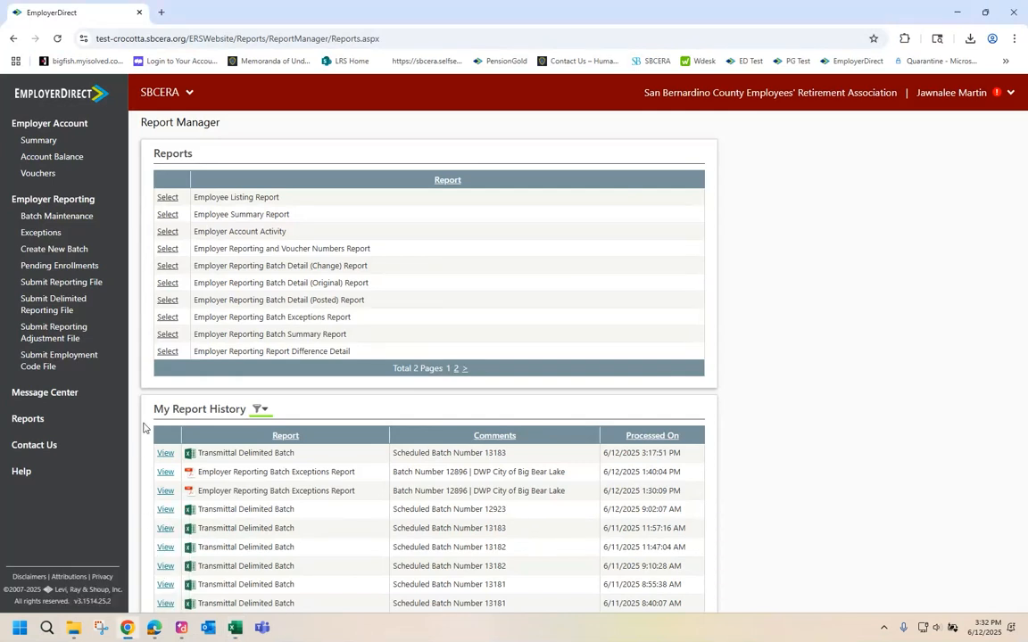
{"action": "left_click", "coordinate": [86, 313]}
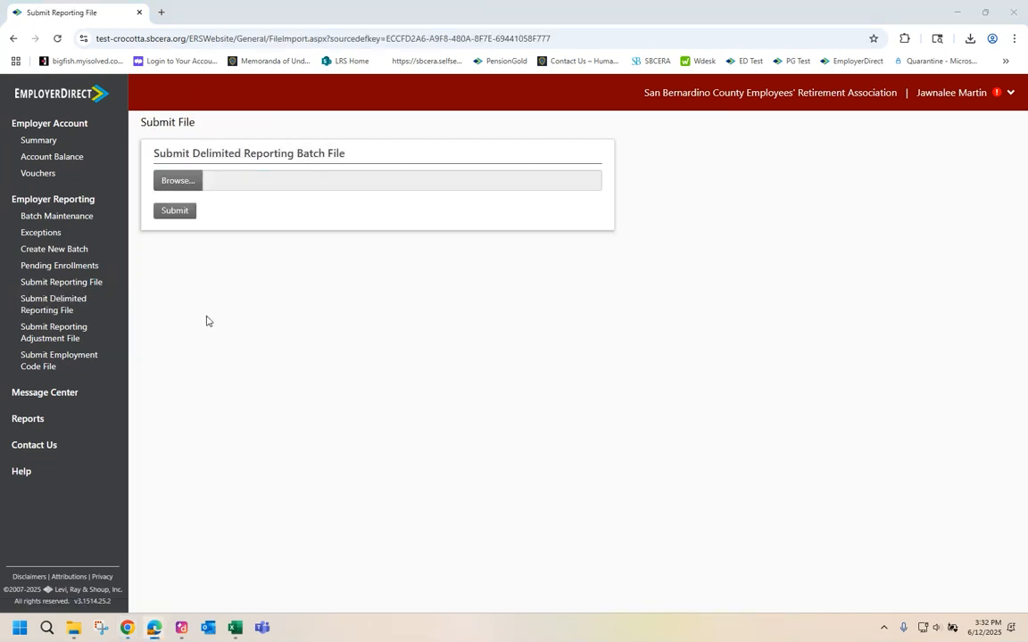
{"action": "left_click", "coordinate": [175, 181]}
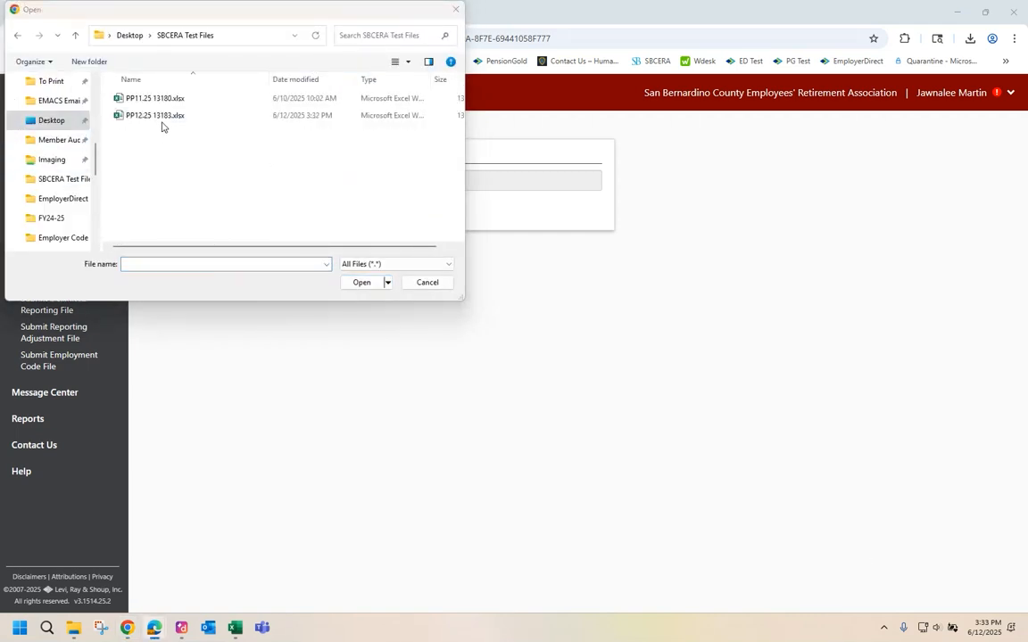
{"action": "left_click", "coordinate": [163, 120]}
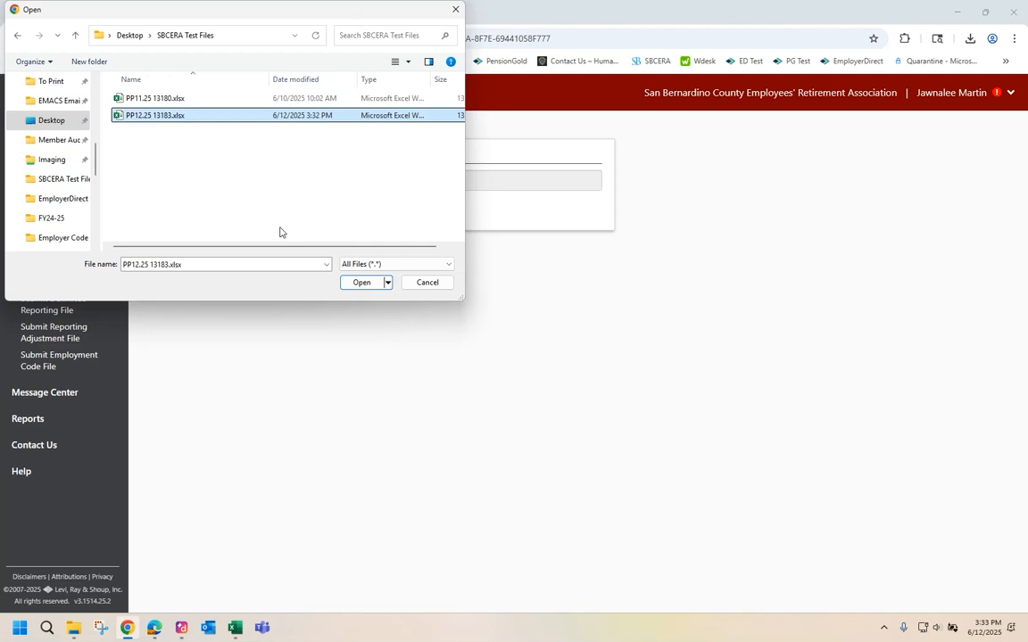
{"action": "left_click", "coordinate": [354, 284]}
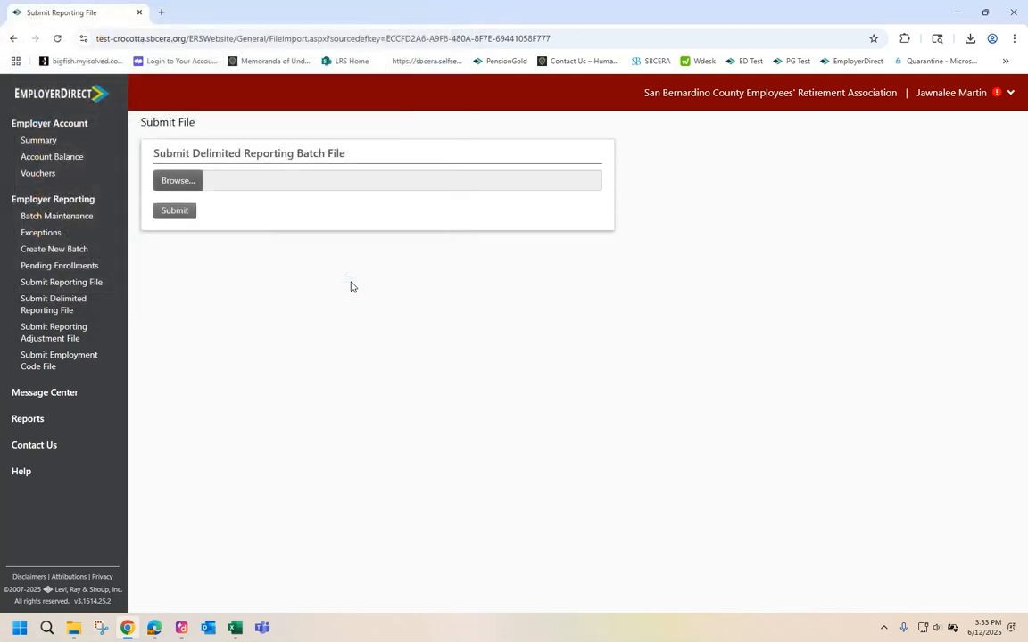
{"action": "left_click", "coordinate": [174, 210]}
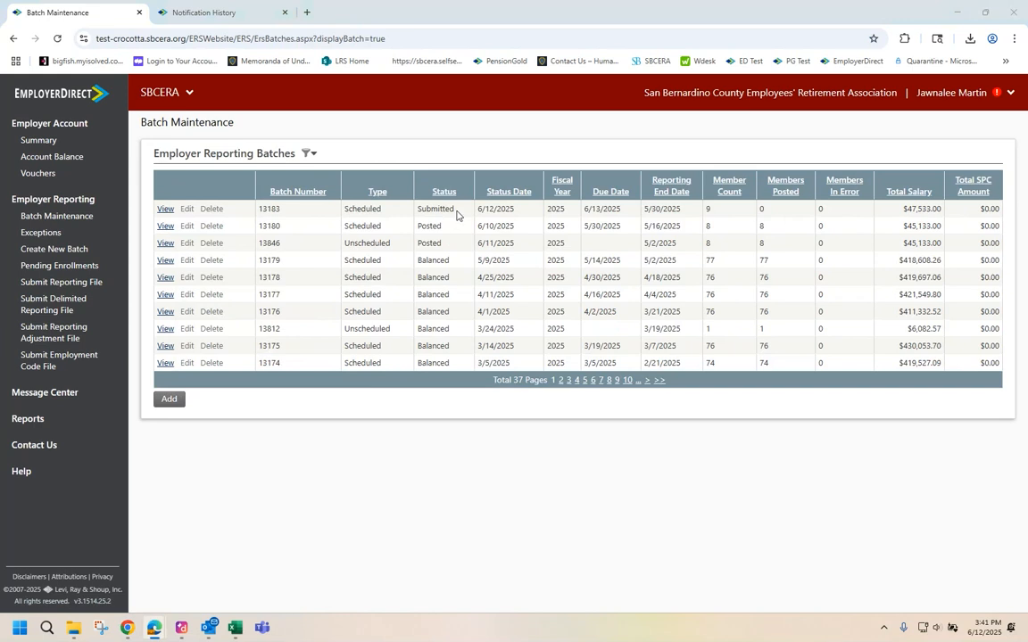
View batch 13183's details and member list, then go to the Contact Us page.
{"action": "double_click", "coordinate": [446, 210]}
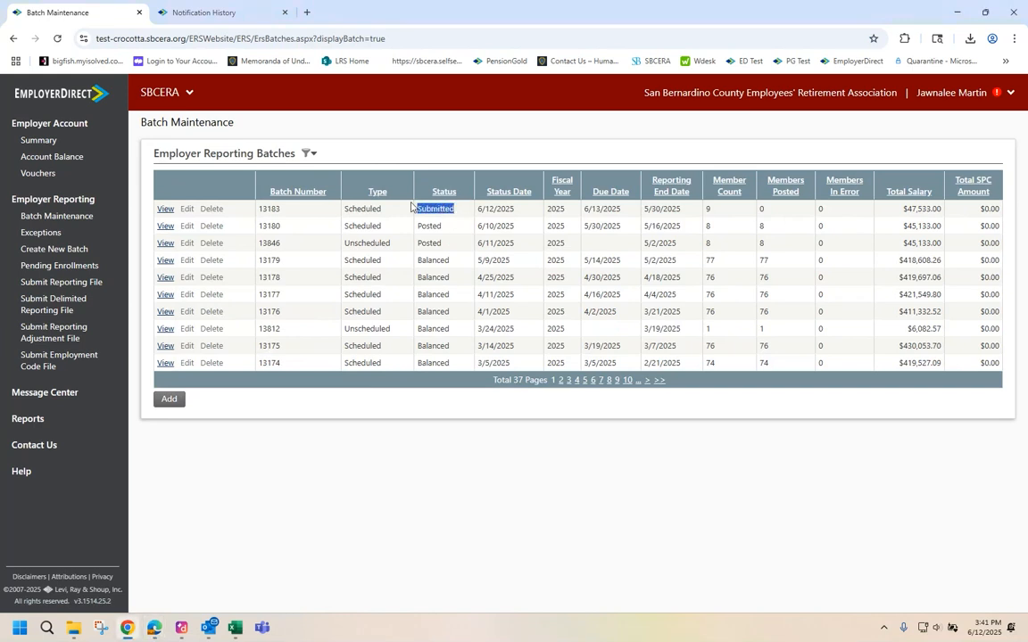
{"action": "left_click", "coordinate": [166, 213]}
{"action": "left_click", "coordinate": [268, 386]}
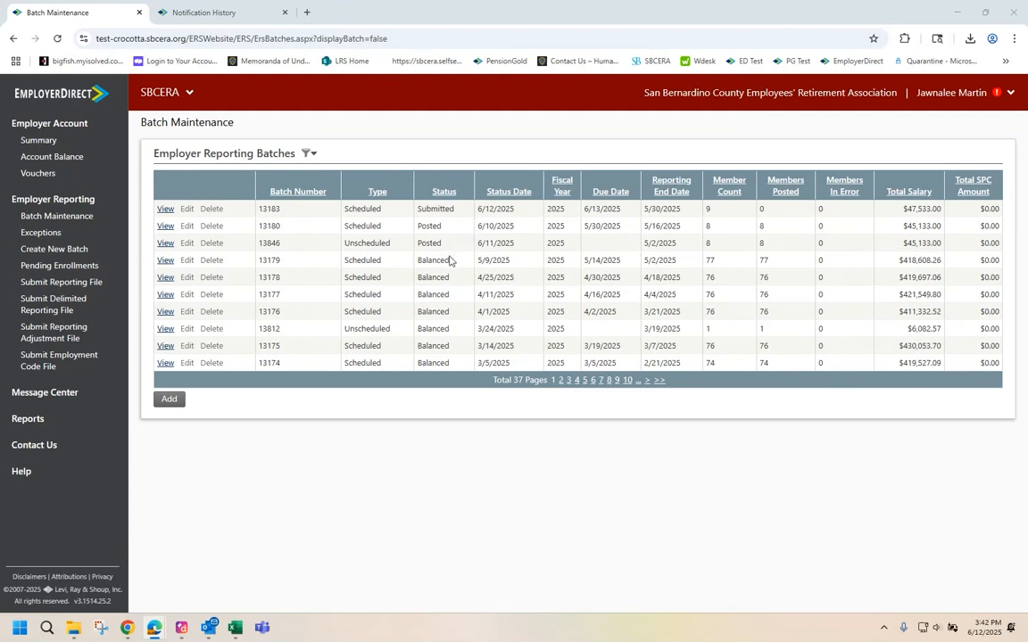
{"action": "left_click", "coordinate": [46, 446]}
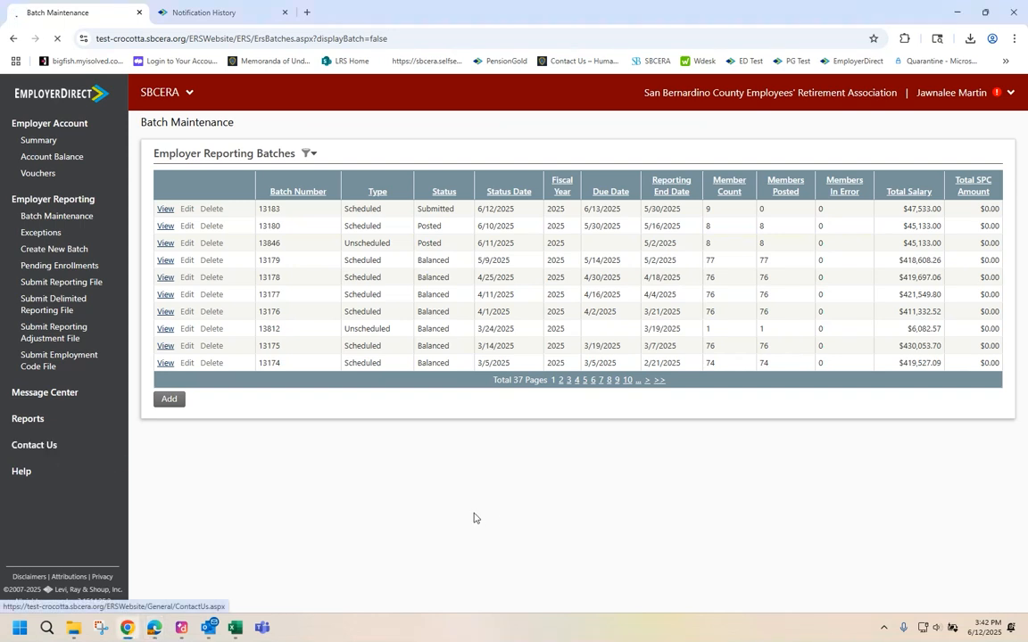